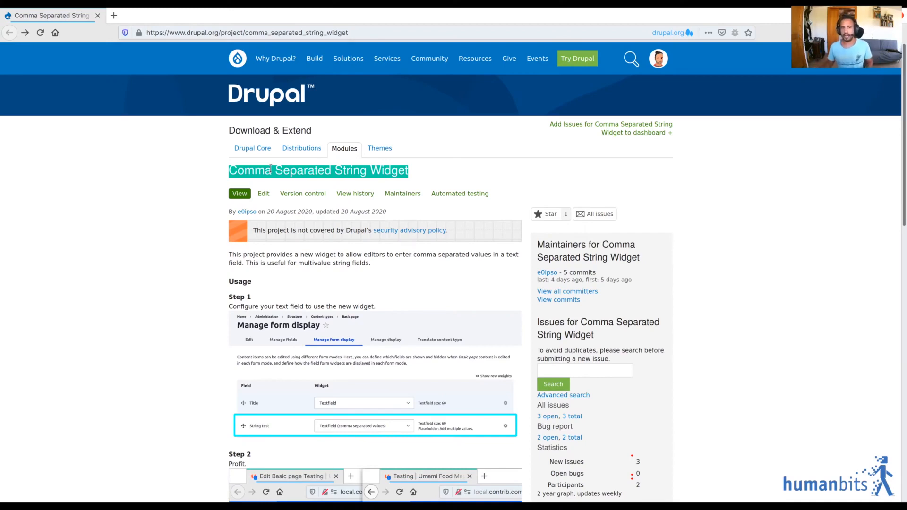
{"action": "left_click", "coordinate": [271, 167]}
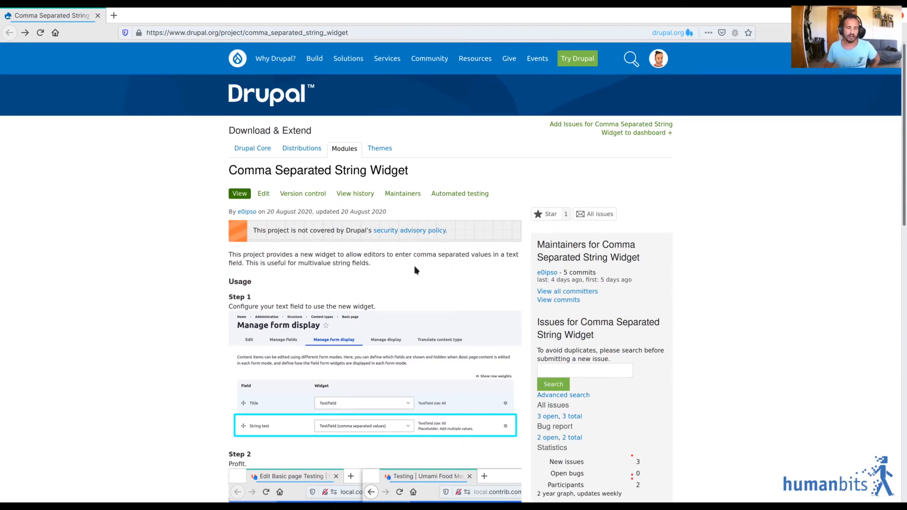
{"action": "scroll", "coordinate": [350, 266], "scroll_direction": "down", "scroll_amount": 1}
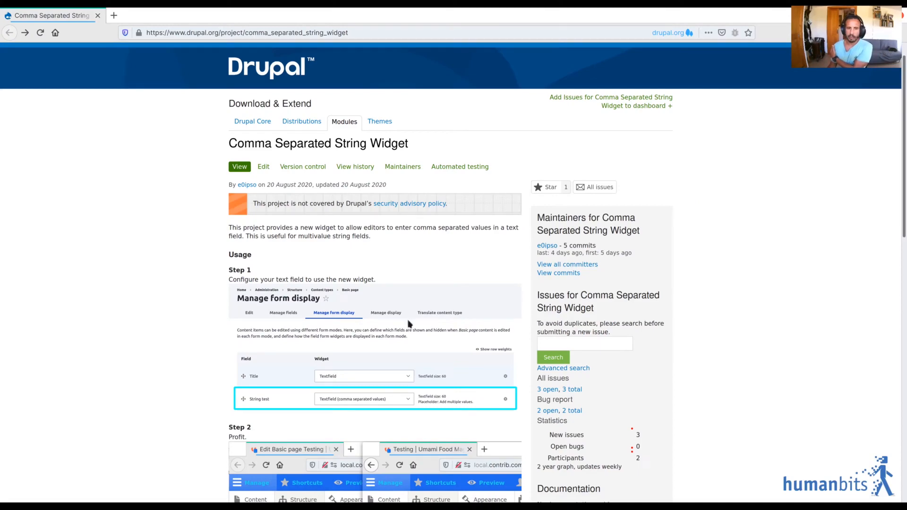
{"action": "scroll", "coordinate": [323, 326], "scroll_direction": "down", "scroll_amount": 2}
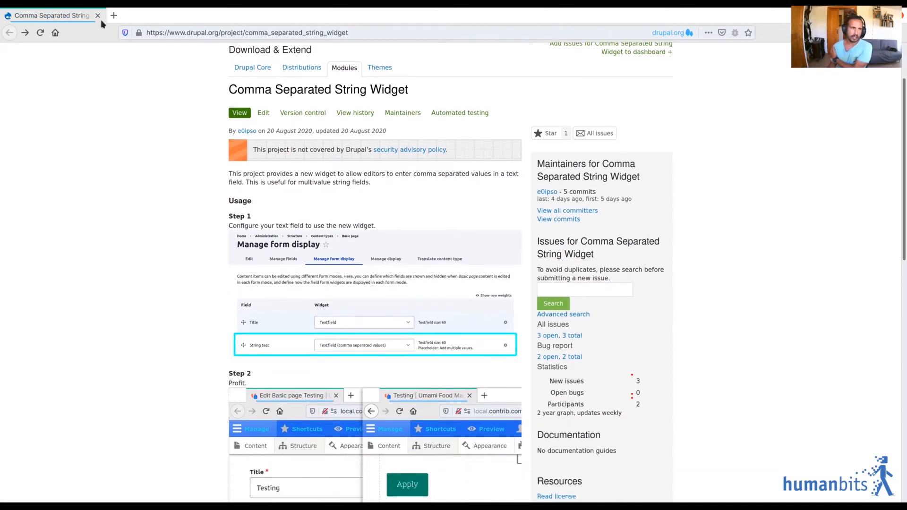
Open the local.contrib.com site in a new tab and go to the Article content type's field management.
{"action": "left_click", "coordinate": [113, 16]}
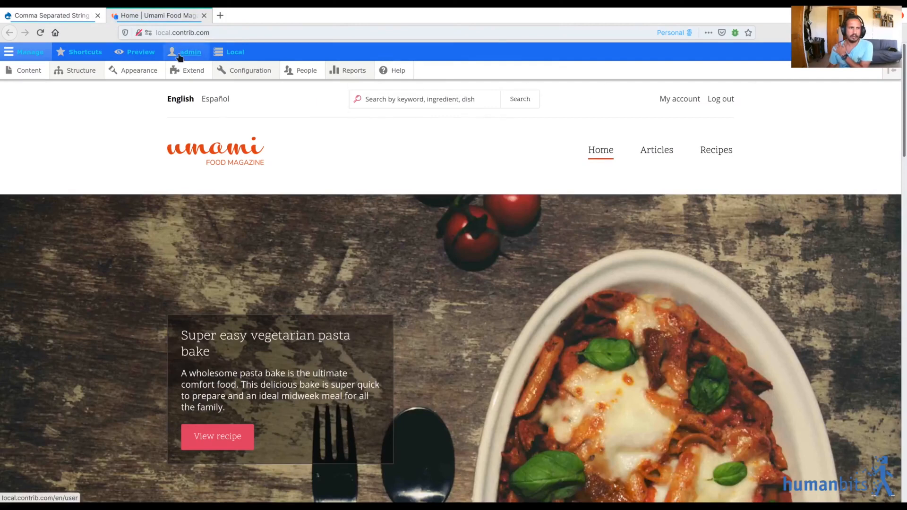
{"action": "left_click", "coordinate": [73, 70]}
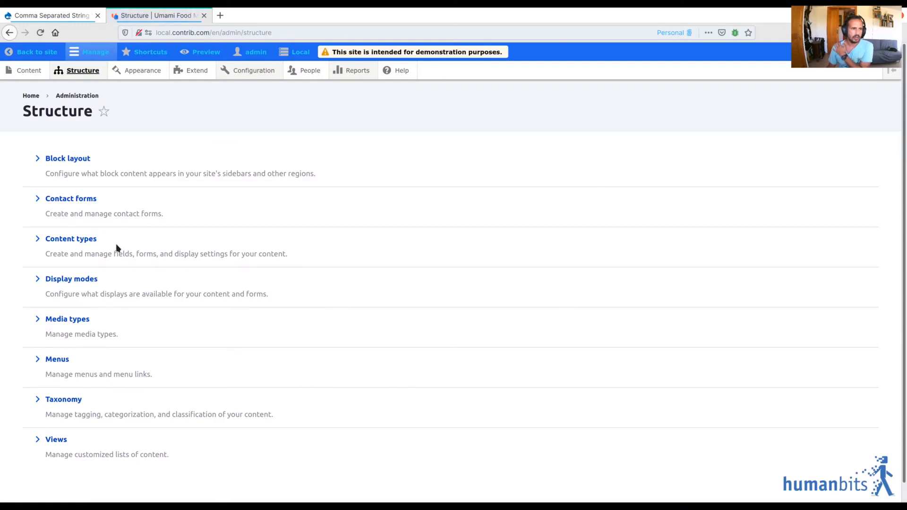
{"action": "left_click", "coordinate": [87, 239]}
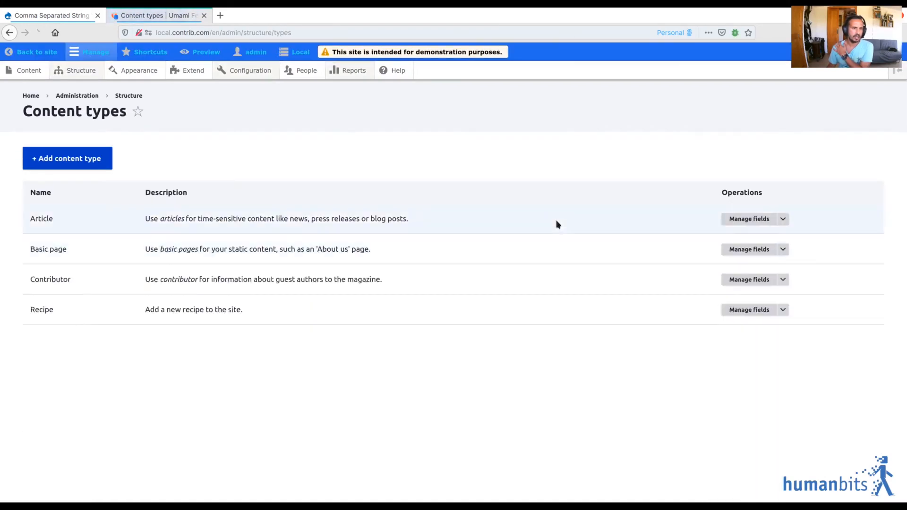
{"action": "double_click", "coordinate": [36, 217]}
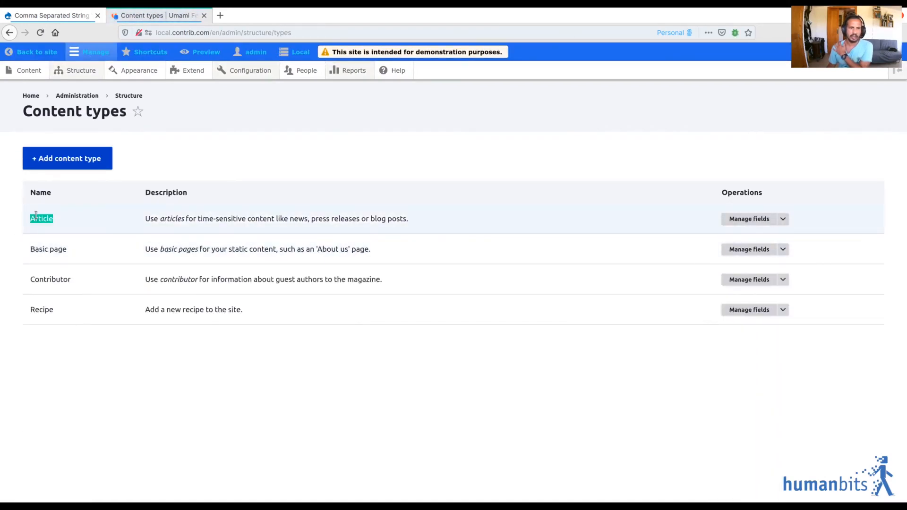
{"action": "left_click", "coordinate": [750, 219]}
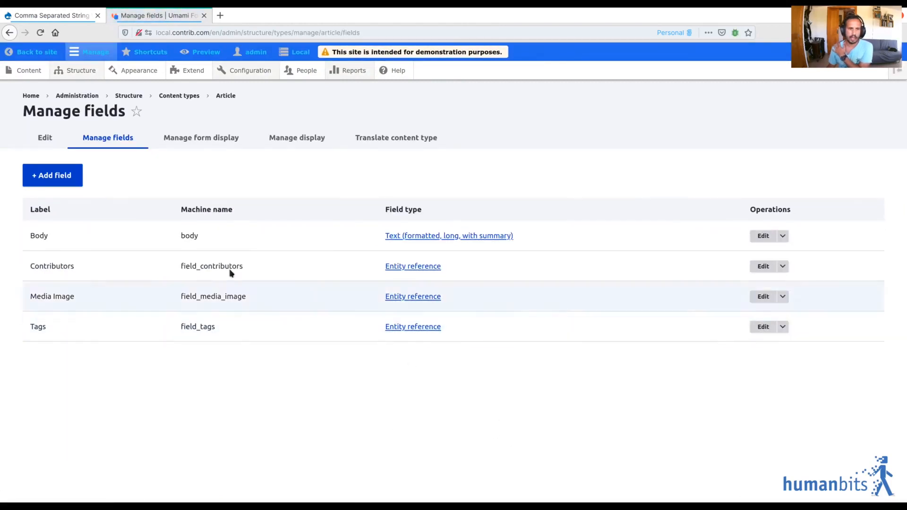
Add a new Text (plain) field labelled textfield_test to the Article content type.
{"action": "left_click", "coordinate": [59, 183]}
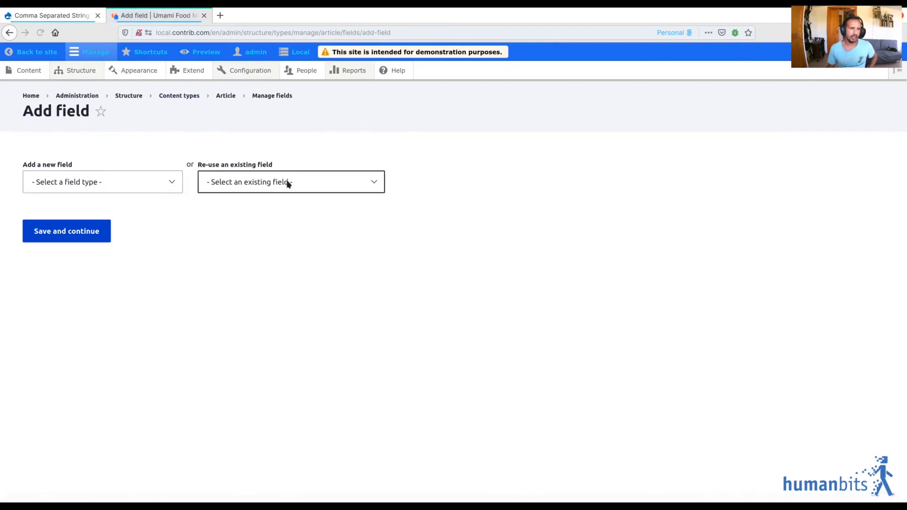
{"action": "left_click", "coordinate": [114, 191]}
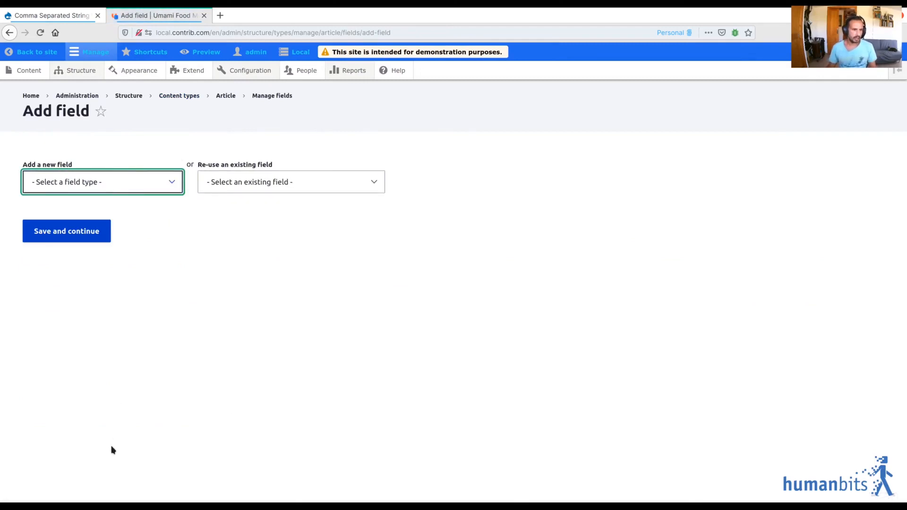
{"action": "left_click", "coordinate": [95, 398]}
{"action": "left_click", "coordinate": [61, 240]}
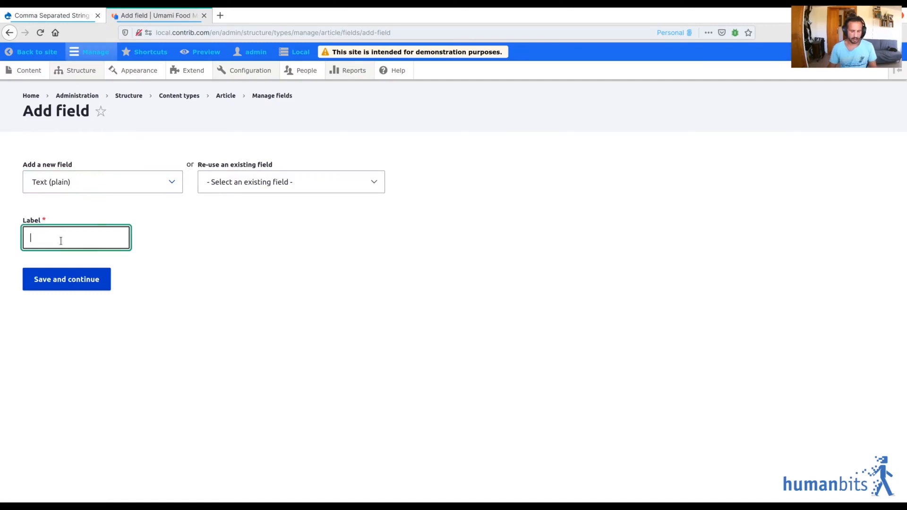
{"action": "type", "text": "text"}
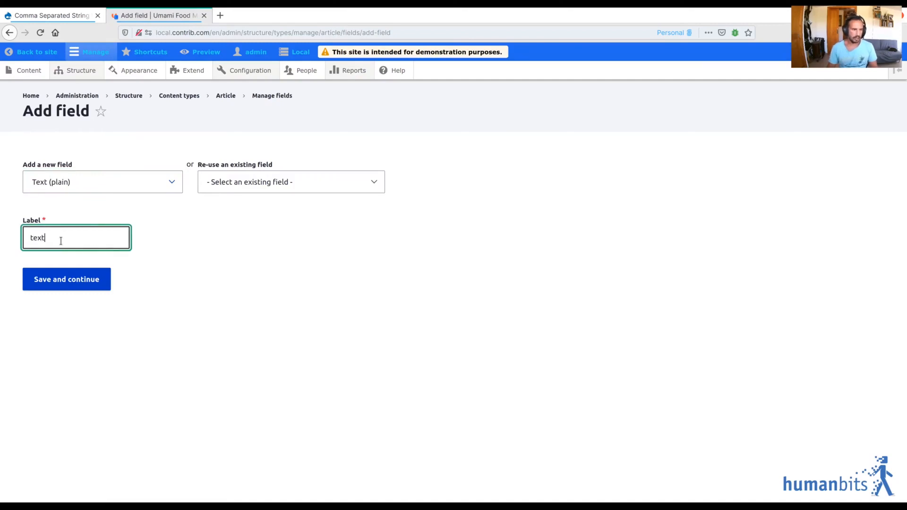
{"action": "type", "text": "field t"}
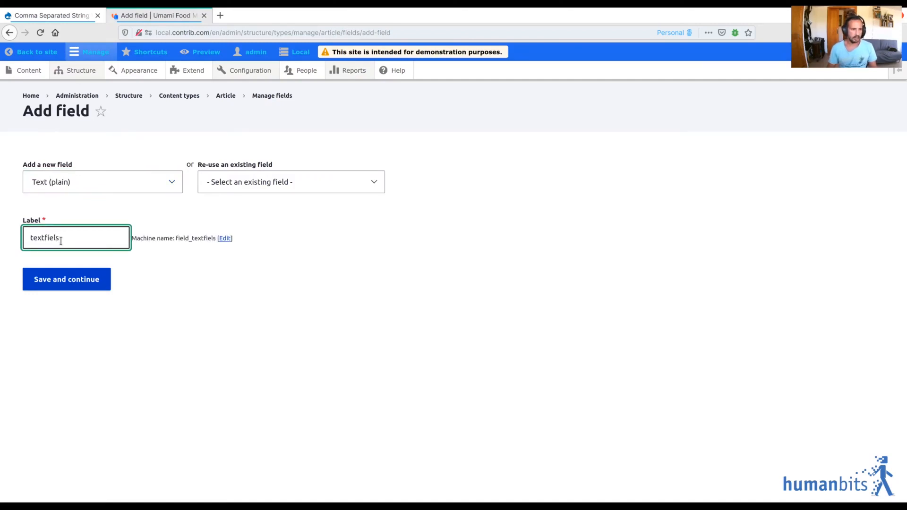
{"action": "type", "text": "est"}
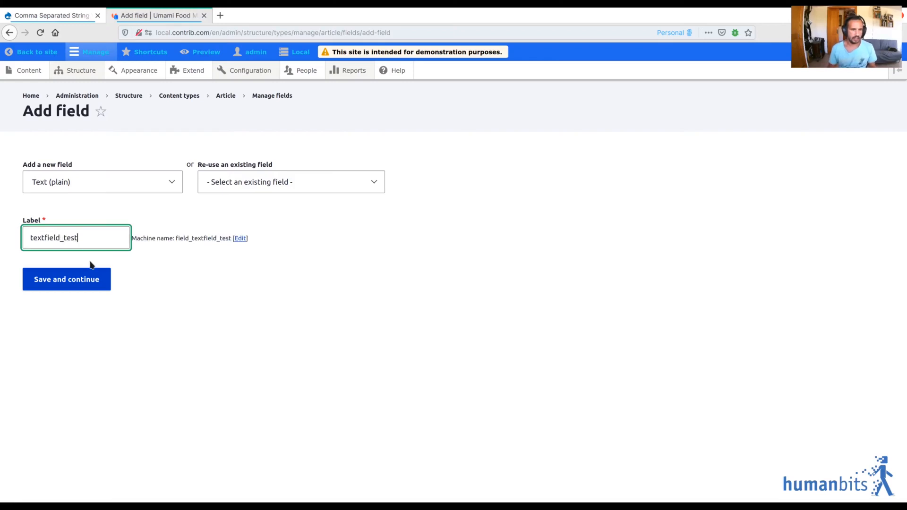
{"action": "left_click", "coordinate": [94, 283]}
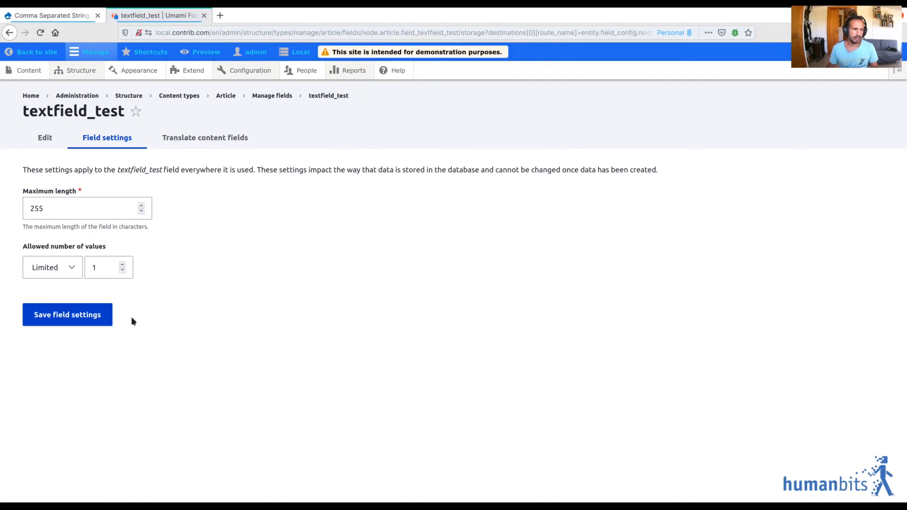
Set the new field's allowed number of values to Unlimited and save the field settings.
{"action": "left_click", "coordinate": [73, 273]}
{"action": "left_click", "coordinate": [63, 298]}
{"action": "left_click", "coordinate": [168, 365]}
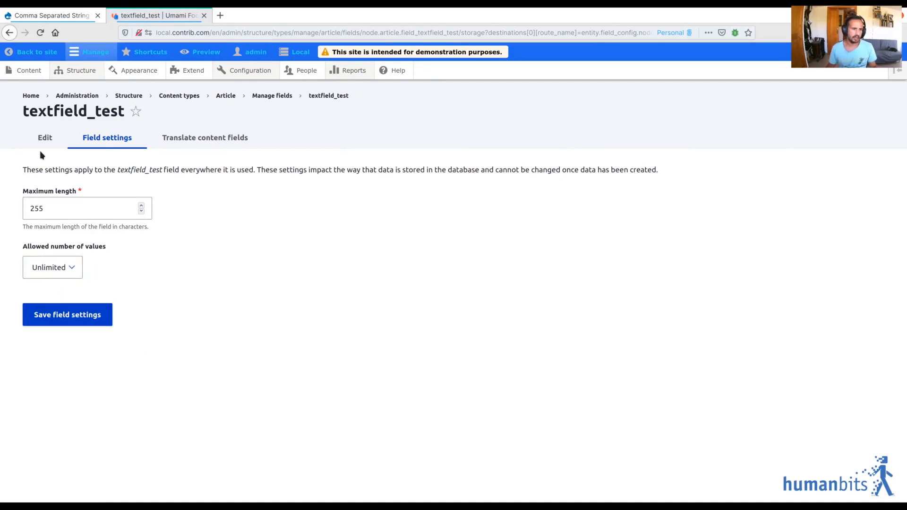
{"action": "left_click", "coordinate": [65, 323]}
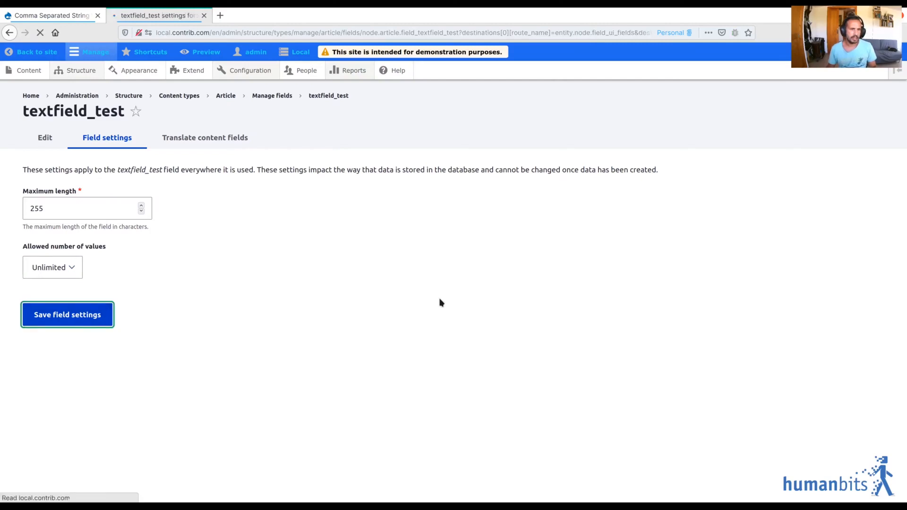
Change the field's label to Textfield.
{"action": "scroll", "coordinate": [28, 300], "scroll_direction": "down", "scroll_amount": 3}
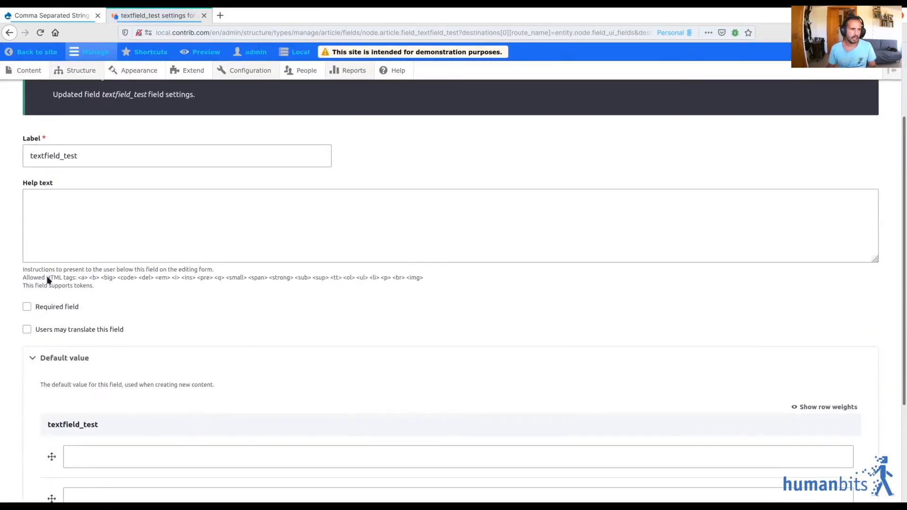
{"action": "left_click", "coordinate": [64, 156]}
{"action": "left_click_drag", "start_coordinate": [60, 157], "coordinate": [166, 160]}
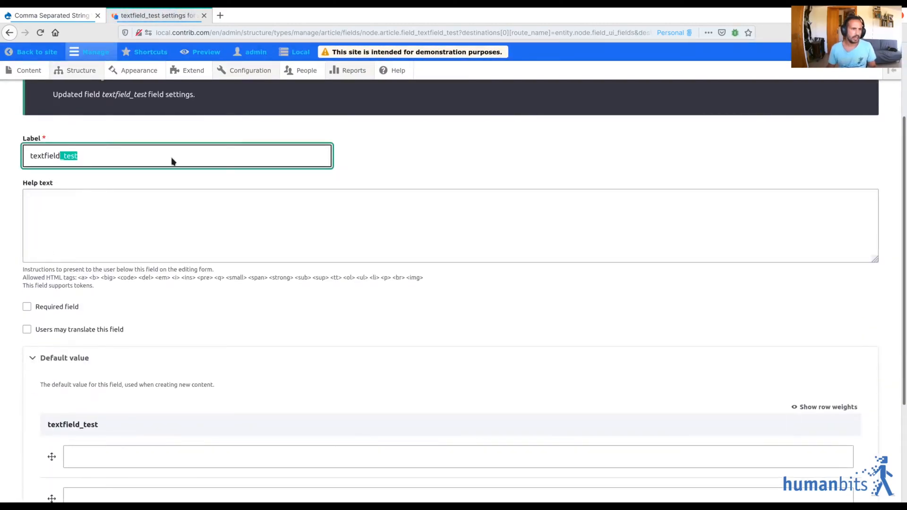
{"action": "key", "text": "BackSpace"}
{"action": "key", "text": "Home"}
{"action": "key", "text": "Delete"}
{"action": "type", "text": "T"}
Enter the help text "Add some comma separated values." for the field.
{"action": "left_click", "coordinate": [180, 239]}
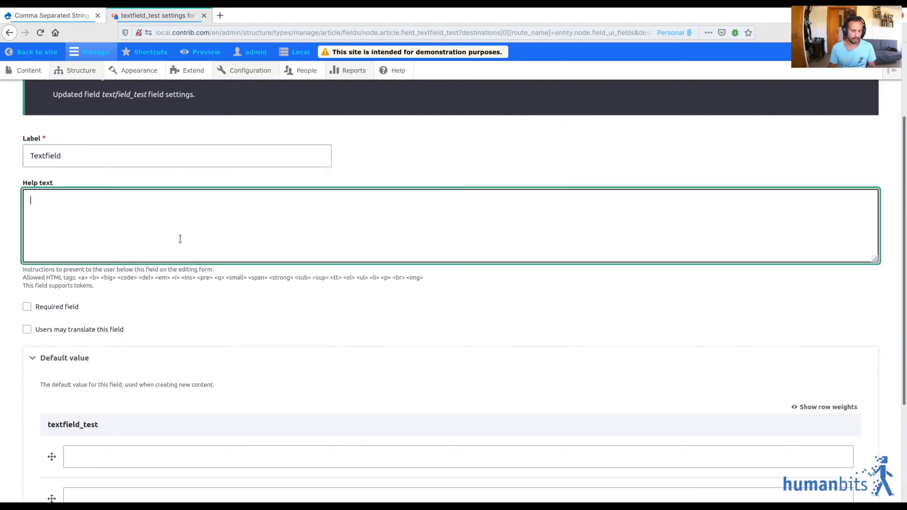
{"action": "type", "text": "Add some c"}
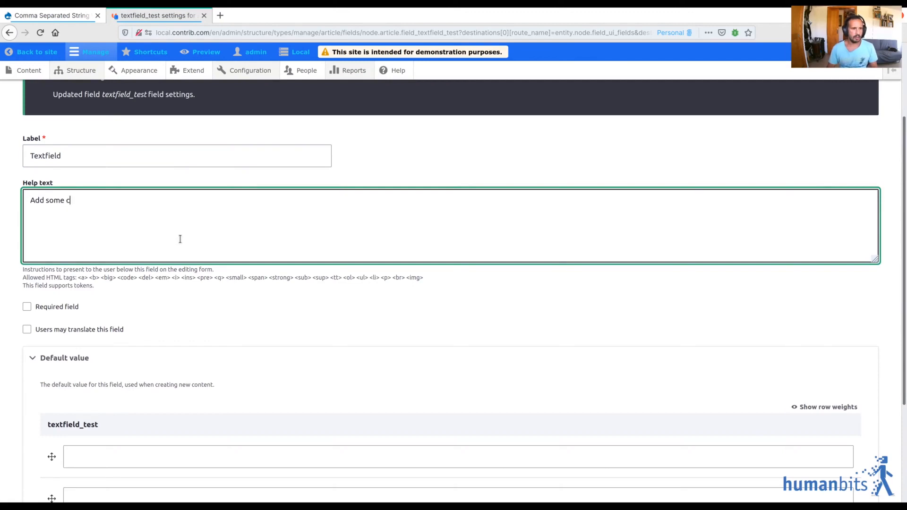
{"action": "type", "text": "omma separated value"}
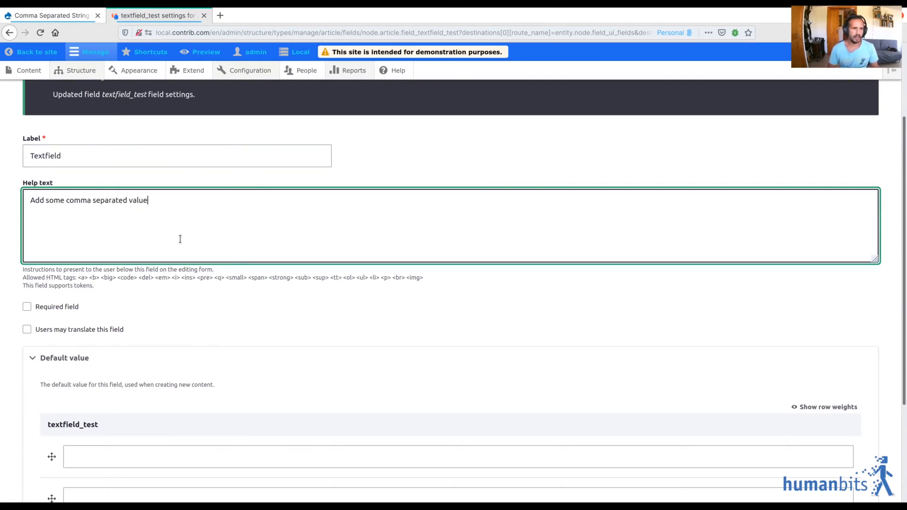
{"action": "type", "text": "s."}
{"action": "key", "text": "ctrl+a"}
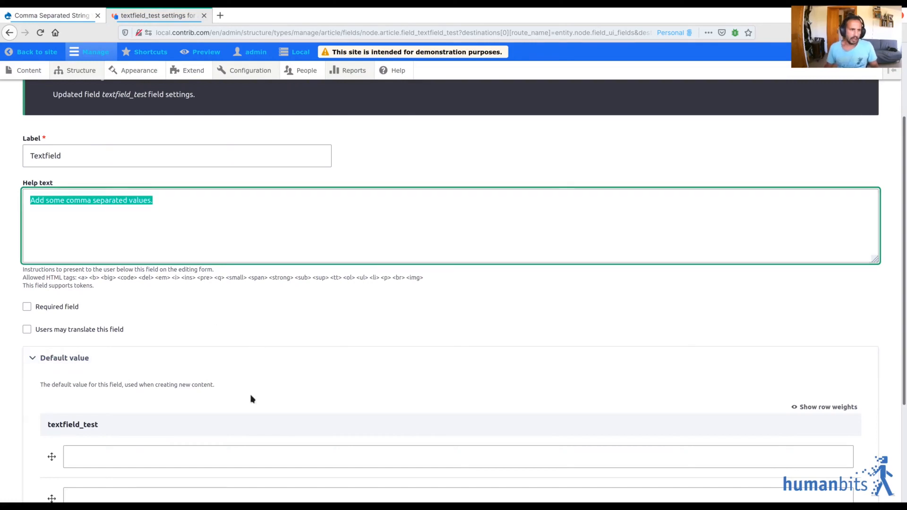
Add two more blank default value items, try reordering the rows, and save the field's configuration.
{"action": "scroll", "coordinate": [5, 310], "scroll_direction": "down", "scroll_amount": 2}
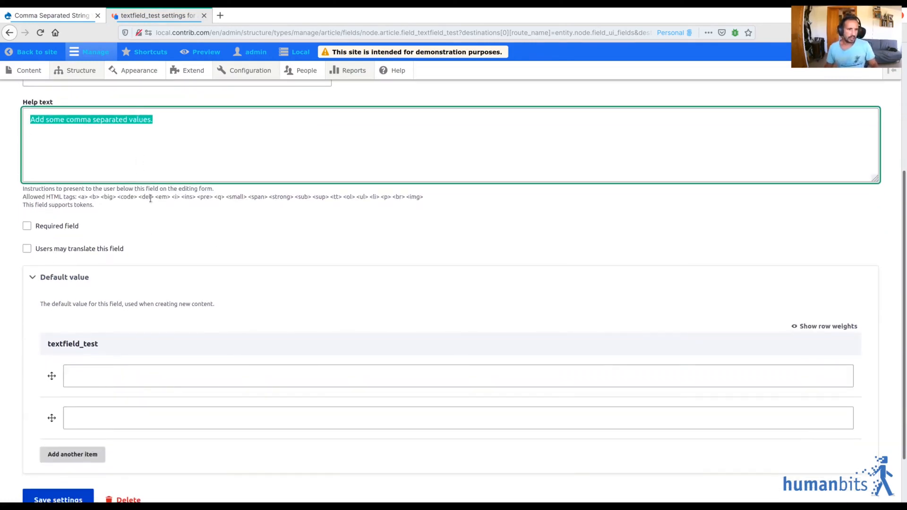
{"action": "scroll", "coordinate": [166, 305], "scroll_direction": "down", "scroll_amount": 1}
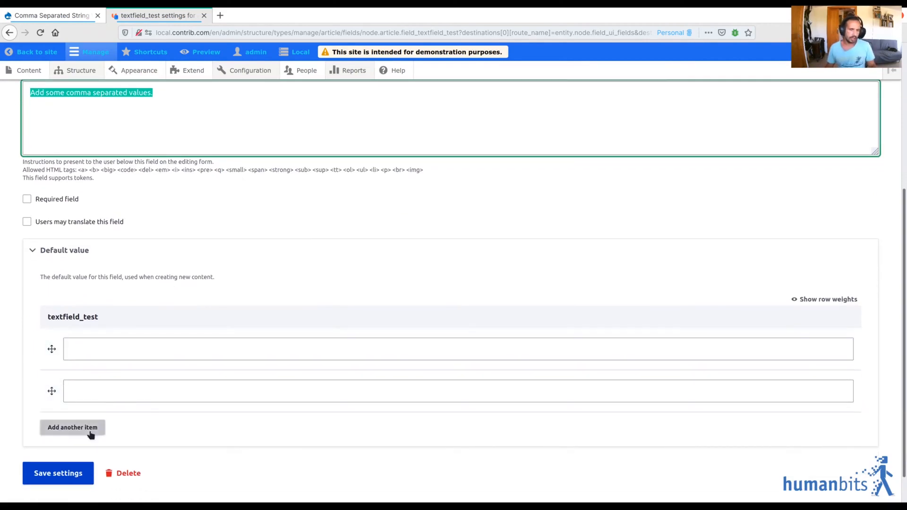
{"action": "left_click", "coordinate": [82, 351]}
{"action": "left_click", "coordinate": [73, 429]}
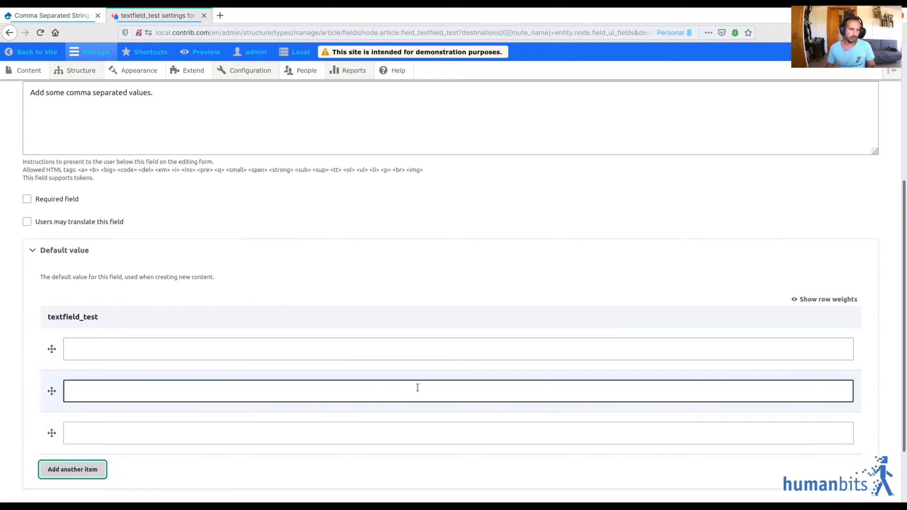
{"action": "left_click", "coordinate": [75, 468]}
{"action": "scroll", "coordinate": [156, 354], "scroll_direction": "down", "scroll_amount": 2}
{"action": "left_click", "coordinate": [108, 257]}
{"action": "left_click_drag", "start_coordinate": [52, 294], "coordinate": [50, 276]}
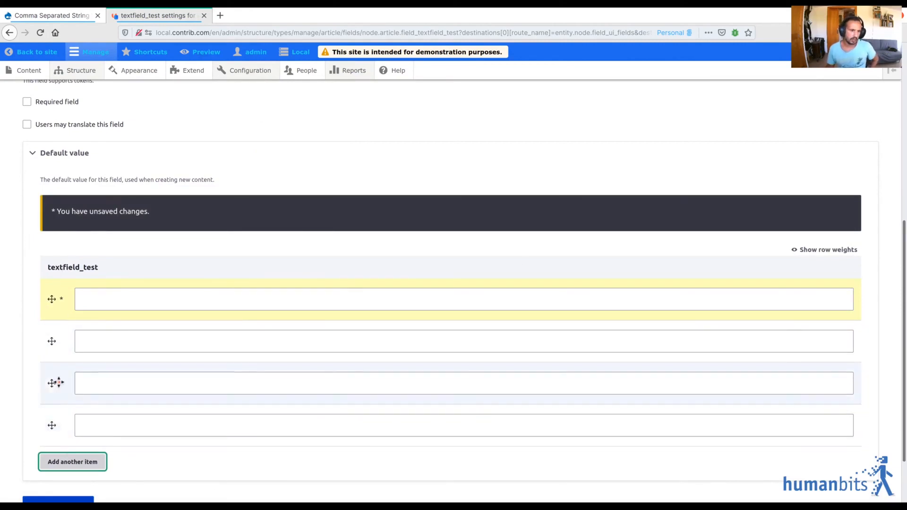
{"action": "scroll", "coordinate": [59, 401], "scroll_direction": "down", "scroll_amount": 2}
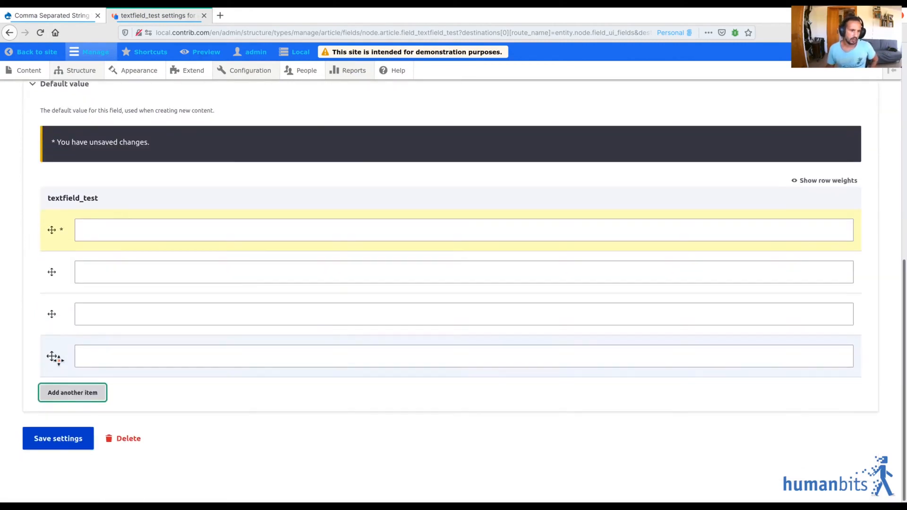
{"action": "left_click", "coordinate": [63, 431]}
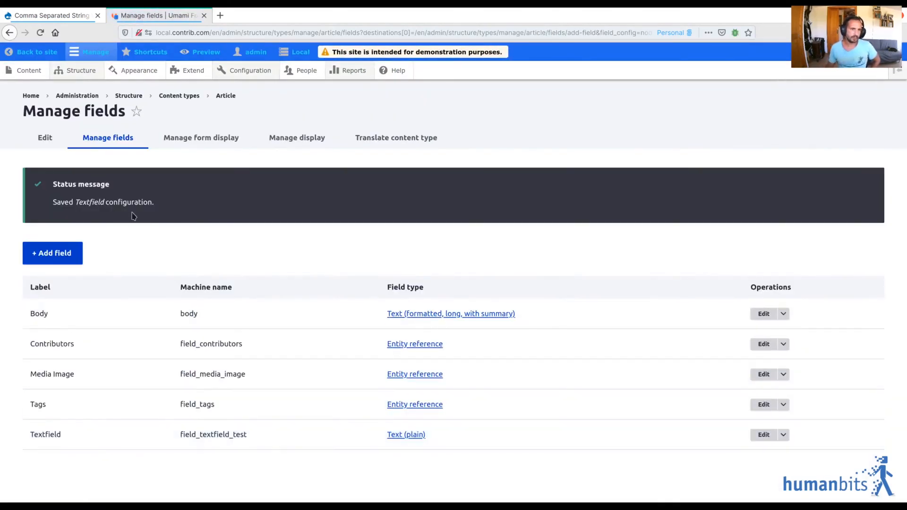
Open the article creation form at local.contrib.com/node/add/article in a new tab.
{"action": "mouse_move", "coordinate": [59, 76]}
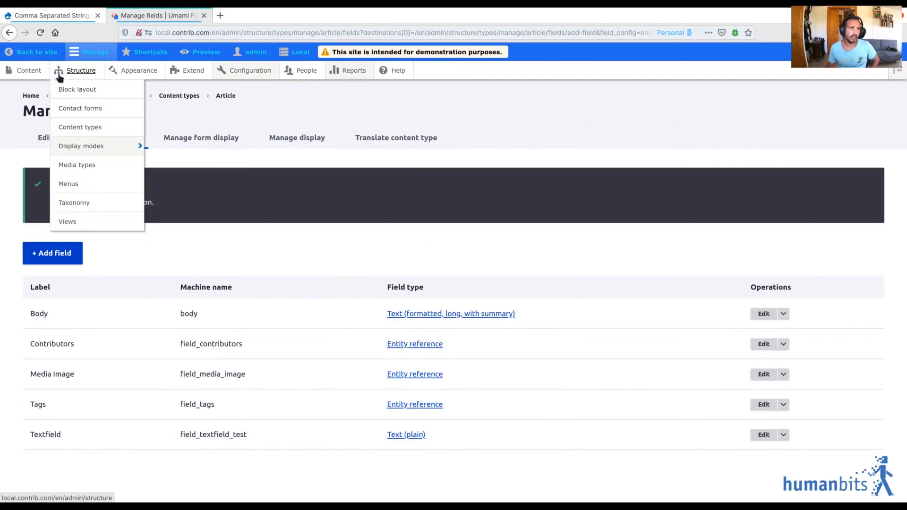
{"action": "left_click_drag", "start_coordinate": [212, 32], "coordinate": [218, 46]}
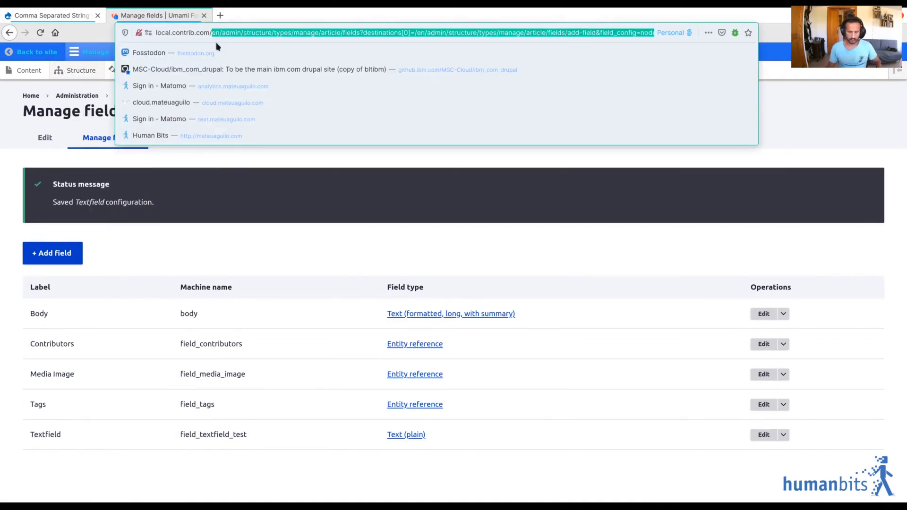
{"action": "type", "text": "node/add/article"}
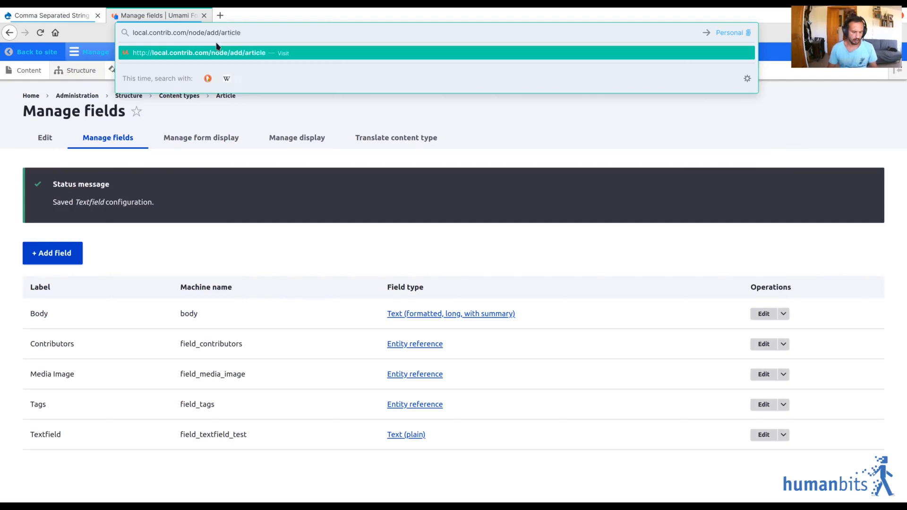
{"action": "key", "text": "alt+Return"}
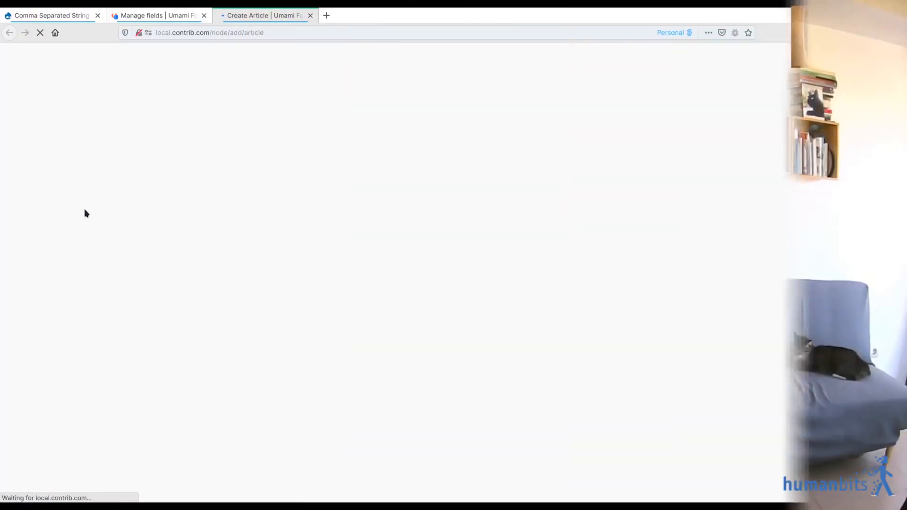
Add a second blank item to the Textfield field on the article form.
{"action": "scroll", "coordinate": [150, 174], "scroll_direction": "down", "scroll_amount": 4}
{"action": "scroll", "coordinate": [142, 182], "scroll_direction": "down", "scroll_amount": 5}
{"action": "double_click", "coordinate": [36, 267]}
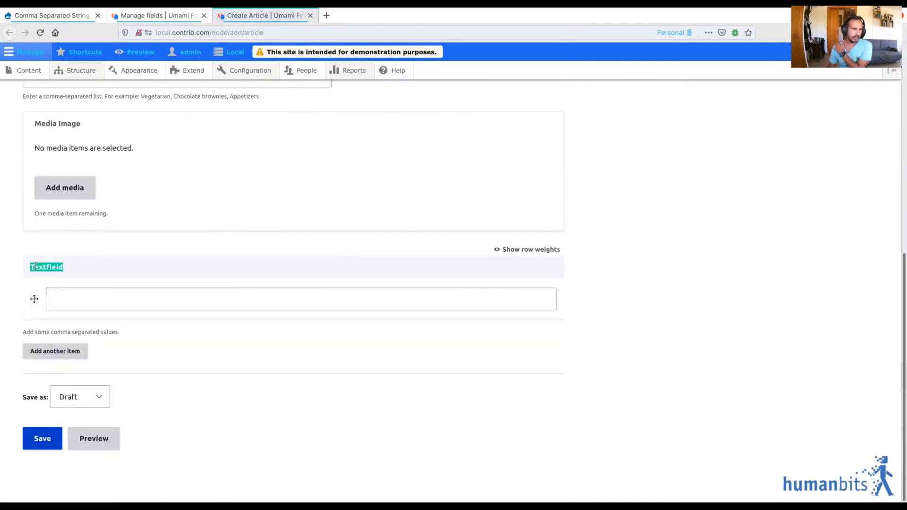
{"action": "left_click", "coordinate": [116, 295]}
{"action": "left_click", "coordinate": [71, 350]}
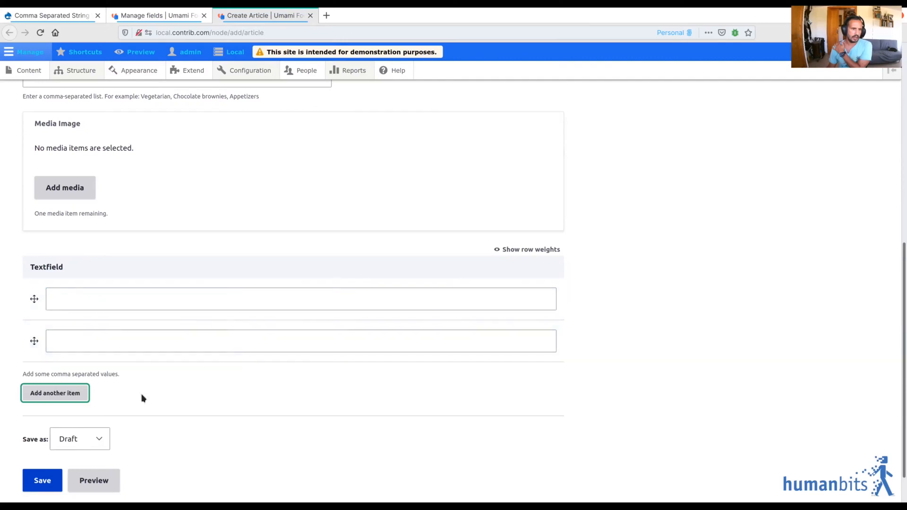
Add a third blank item to the Textfield field and go through its help text and input rows.
{"action": "left_click", "coordinate": [53, 396]}
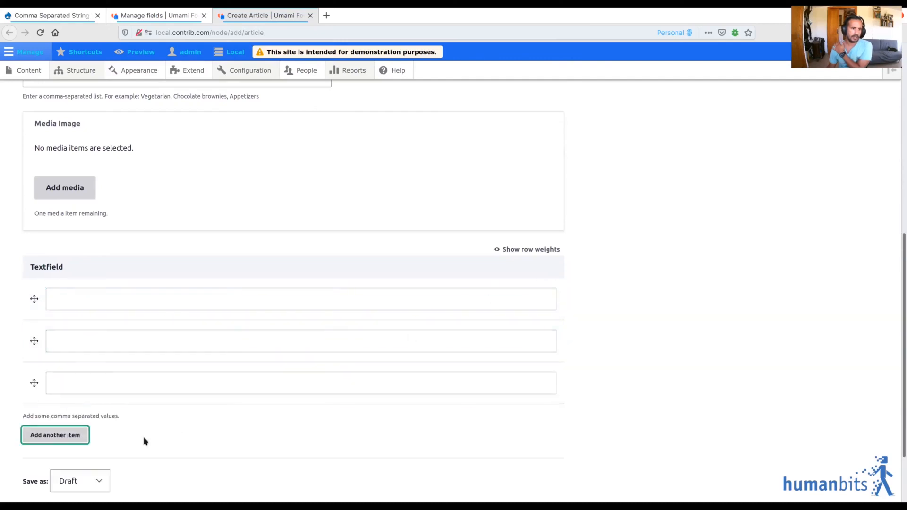
{"action": "triple_click", "coordinate": [100, 418]}
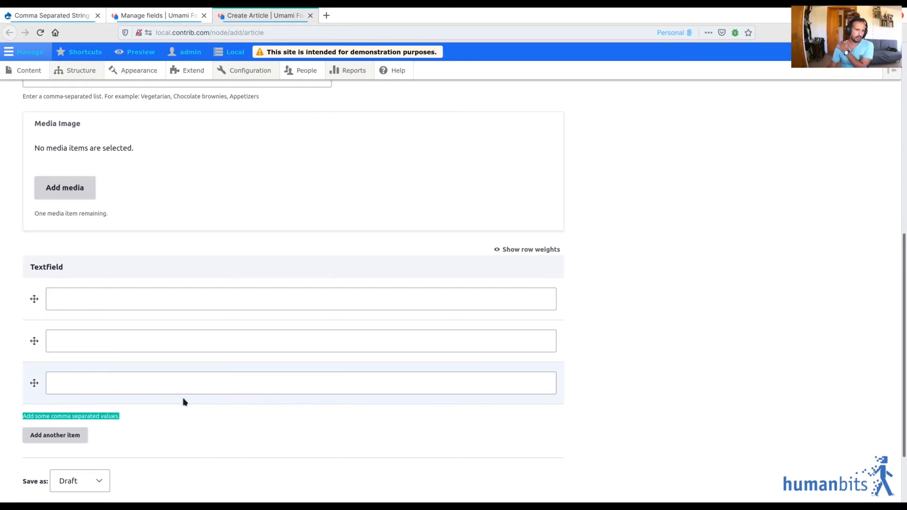
{"action": "left_click", "coordinate": [78, 338]}
{"action": "left_click", "coordinate": [81, 385]}
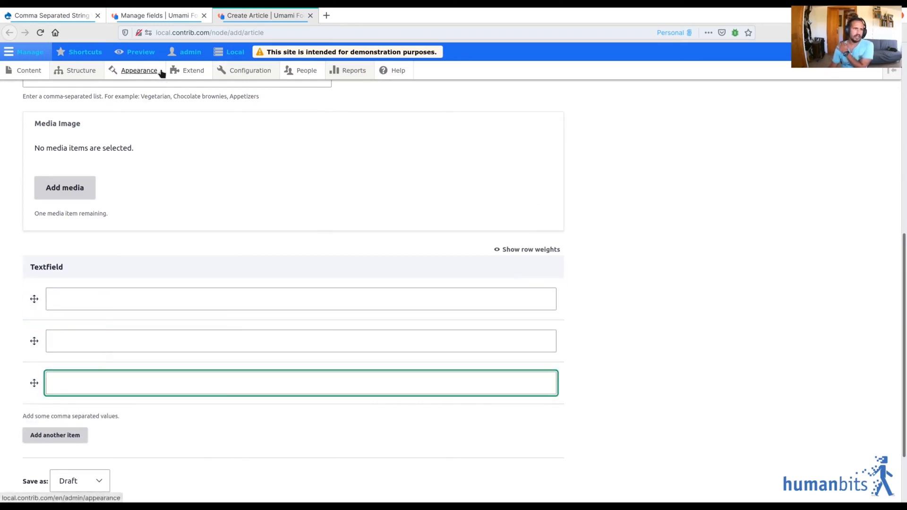
In the Article content type's form display, set the Textfield field's widget to Textfield (comma separated values) and save.
{"action": "left_click", "coordinate": [152, 15]}
{"action": "left_click", "coordinate": [211, 142]}
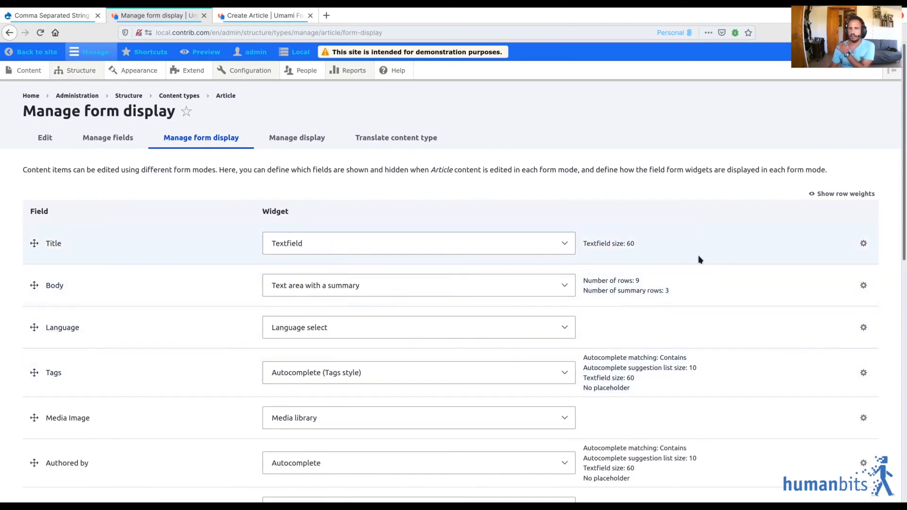
{"action": "scroll", "coordinate": [702, 258], "scroll_direction": "down", "scroll_amount": 3}
{"action": "scroll", "coordinate": [705, 245], "scroll_direction": "down", "scroll_amount": 12}
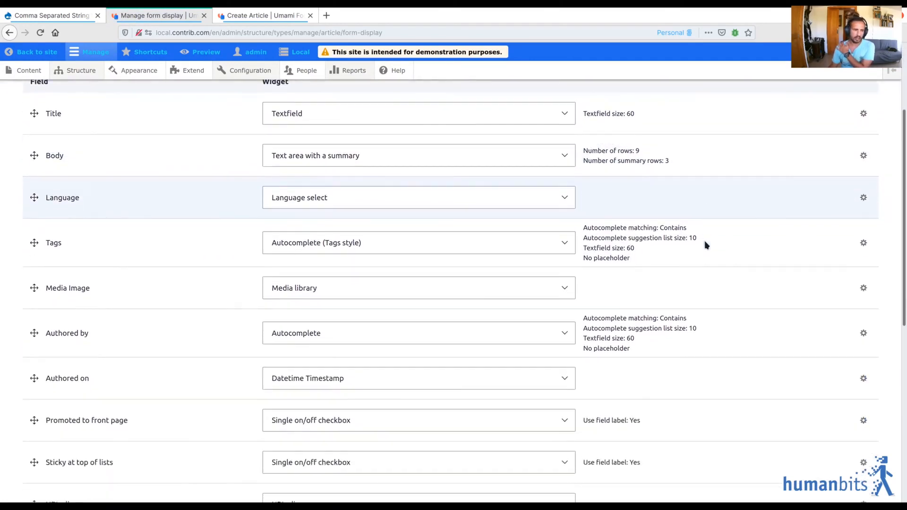
{"action": "scroll", "coordinate": [705, 242], "scroll_direction": "down", "scroll_amount": 1}
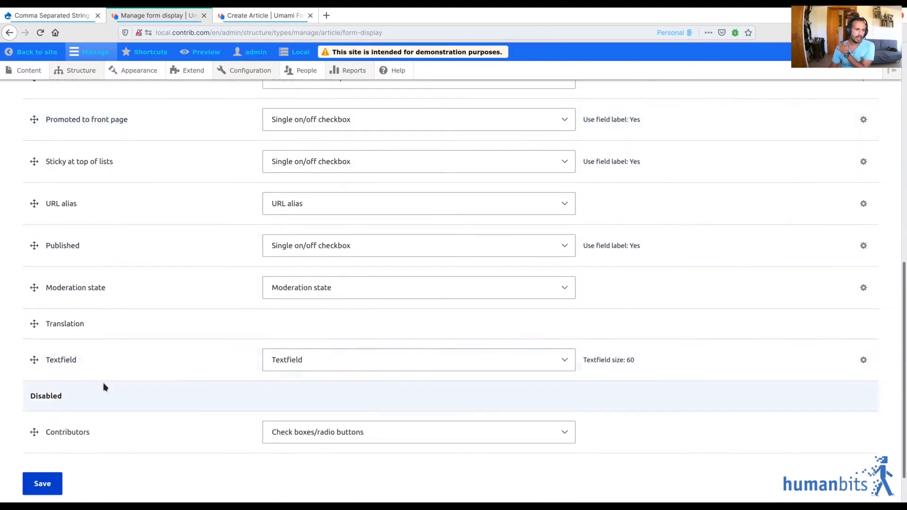
{"action": "left_click", "coordinate": [360, 357]}
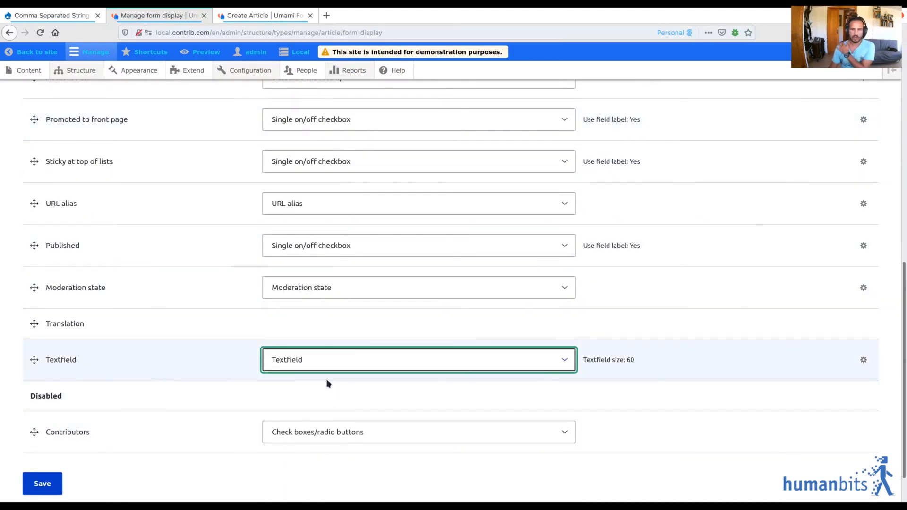
{"action": "left_click", "coordinate": [329, 384]}
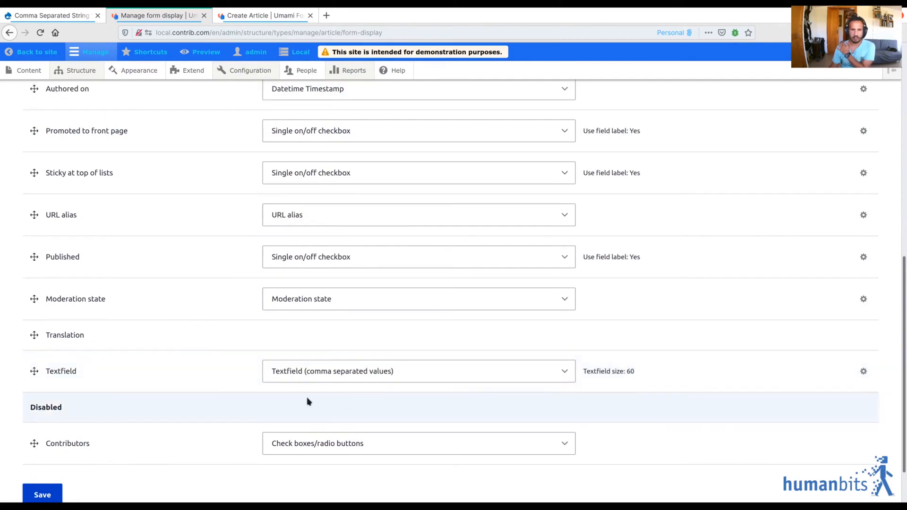
{"action": "left_click", "coordinate": [43, 494]}
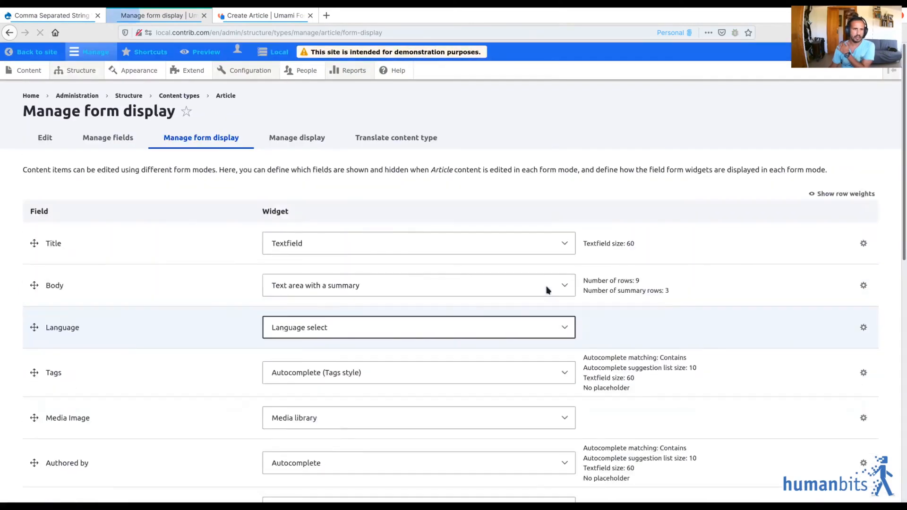
Reload the article creation form and enter "foo, bar, baz" in the Textfield field.
{"action": "left_click", "coordinate": [245, 16]}
{"action": "left_click", "coordinate": [41, 34]}
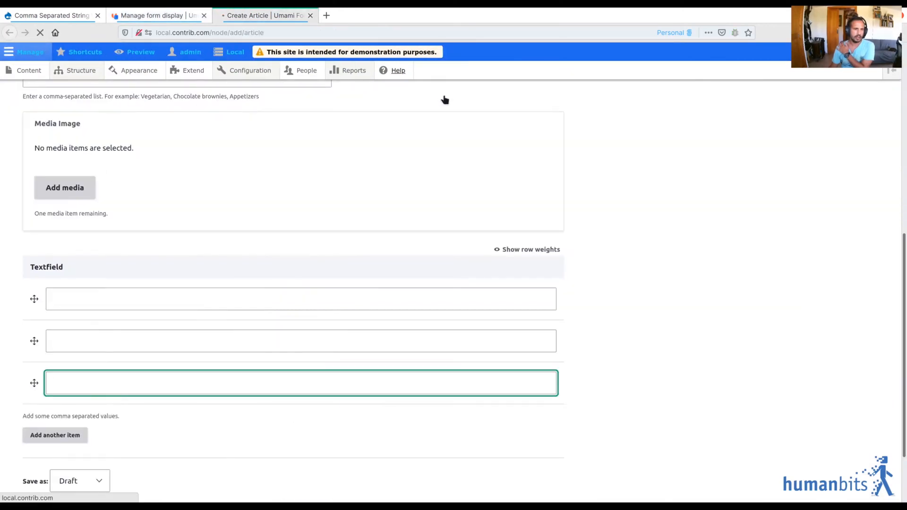
{"action": "left_click", "coordinate": [31, 336]}
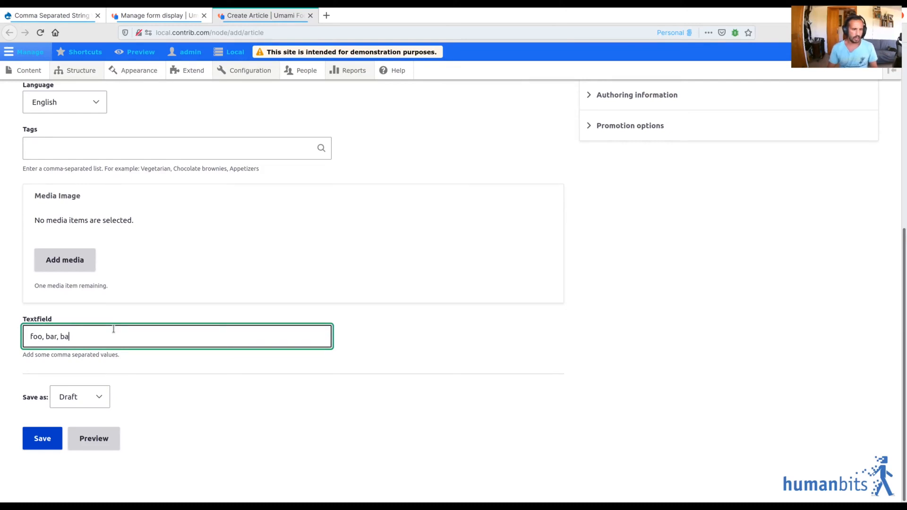
Enter "Title" as the article's title and "body" as its body text, and save the article as a draft.
{"action": "scroll", "coordinate": [102, 265], "scroll_direction": "up", "scroll_amount": 6}
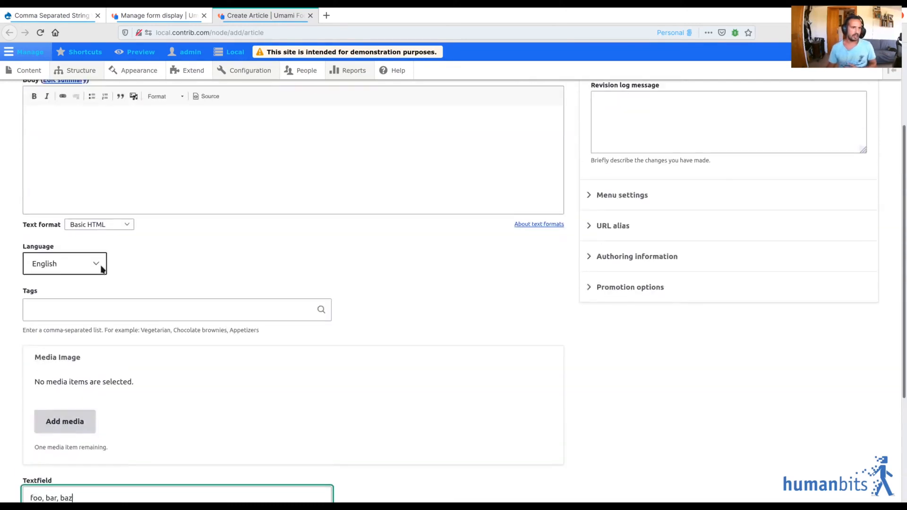
{"action": "left_click", "coordinate": [80, 180]}
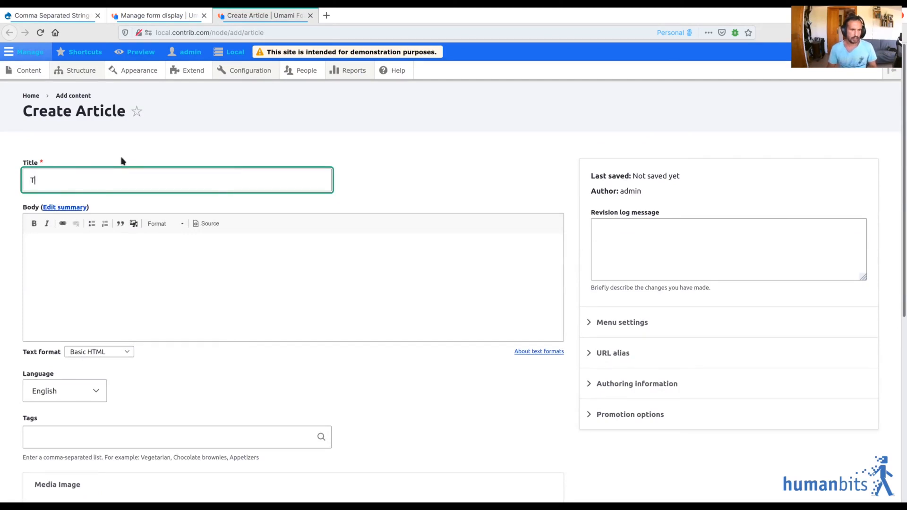
{"action": "left_click", "coordinate": [249, 262]}
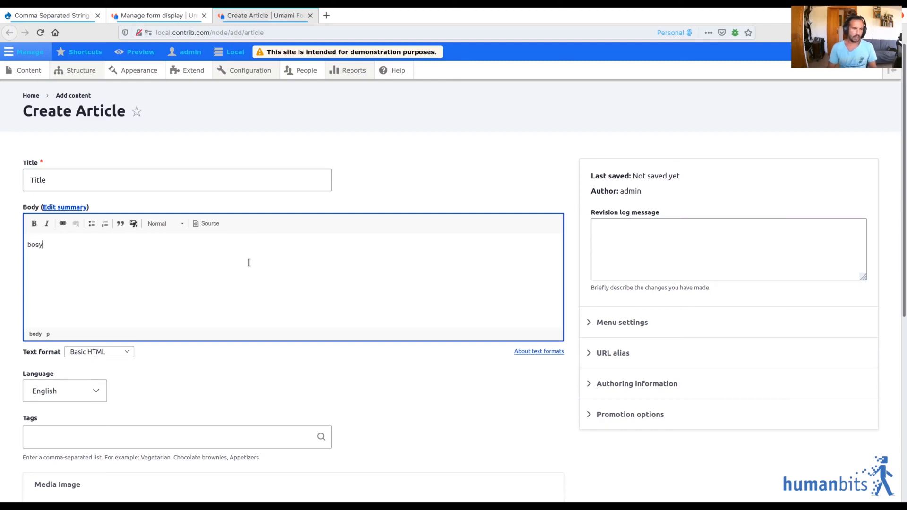
{"action": "scroll", "coordinate": [249, 262], "scroll_direction": "down", "scroll_amount": 5}
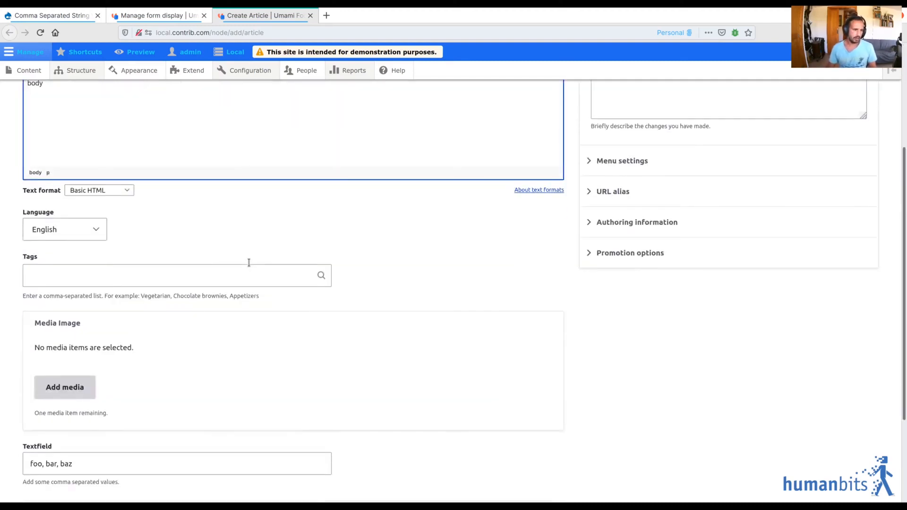
{"action": "left_click", "coordinate": [63, 437]}
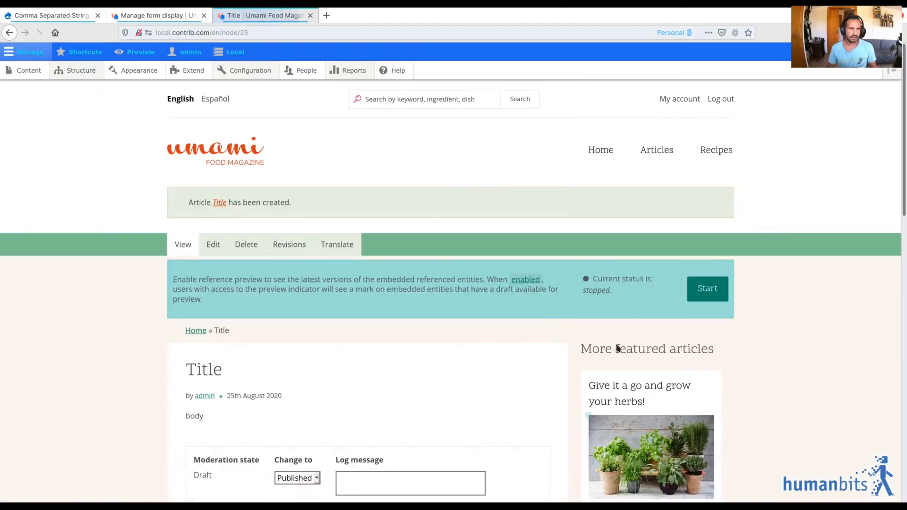
Open the saved article for editing and examine the comma separated values in its Textfield field.
{"action": "left_click", "coordinate": [213, 244]}
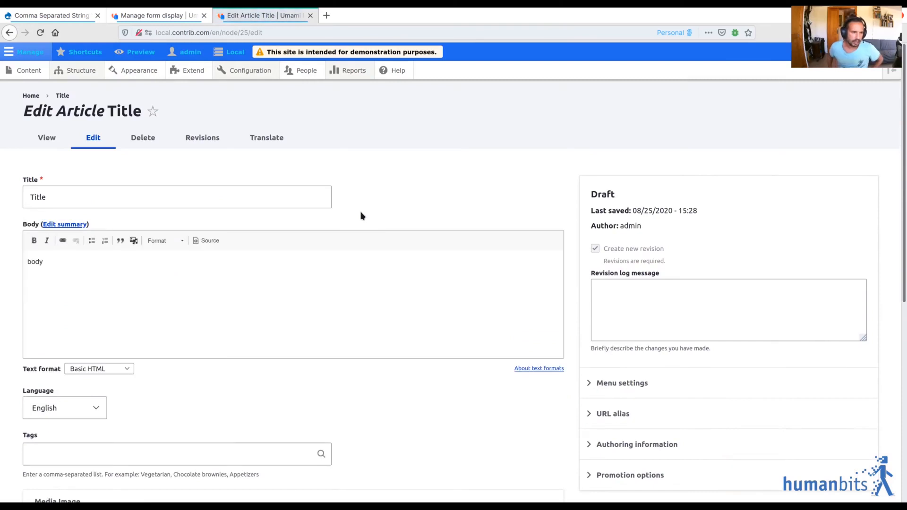
{"action": "scroll", "coordinate": [350, 294], "scroll_direction": "down", "scroll_amount": 7}
{"action": "left_click", "coordinate": [33, 314]}
{"action": "left_click_drag", "start_coordinate": [33, 315], "coordinate": [127, 312]}
{"action": "left_click", "coordinate": [131, 316]}
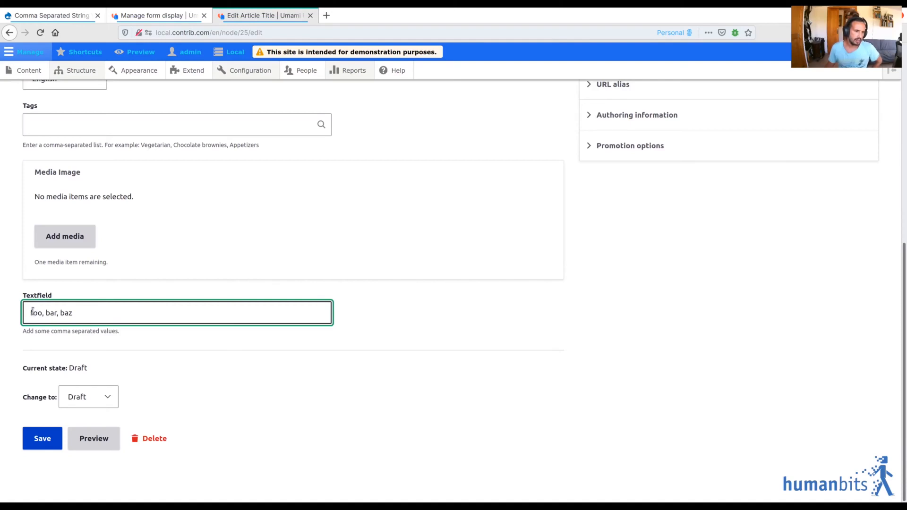
{"action": "left_click_drag", "start_coordinate": [31, 315], "coordinate": [77, 316]}
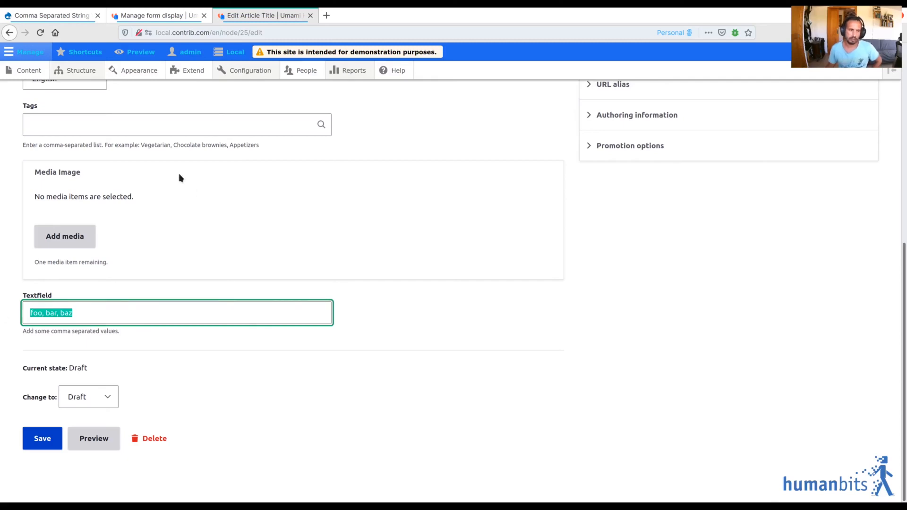
Return to the article's view page and look for the Textfield values in its output.
{"action": "left_click", "coordinate": [9, 33]}
{"action": "scroll", "coordinate": [431, 318], "scroll_direction": "down", "scroll_amount": 6}
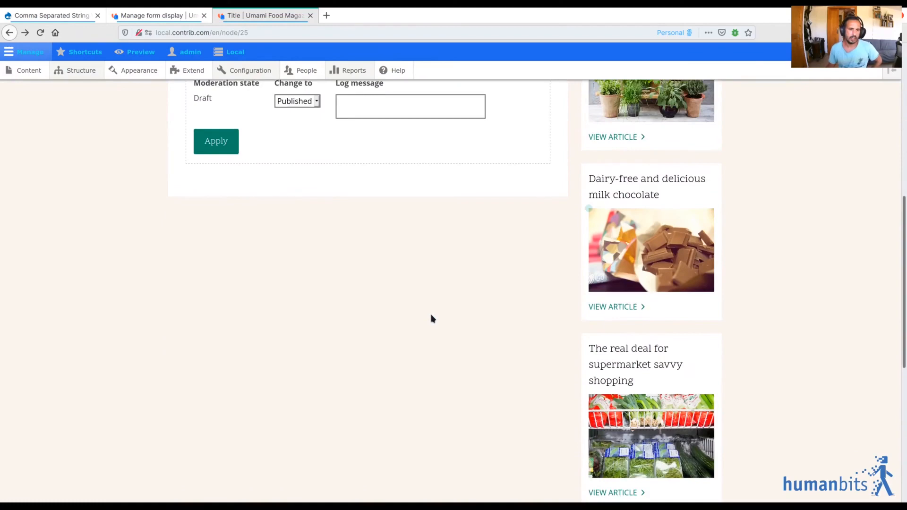
{"action": "scroll", "coordinate": [431, 318], "scroll_direction": "down", "scroll_amount": 3}
{"action": "scroll", "coordinate": [431, 318], "scroll_direction": "up", "scroll_amount": 7}
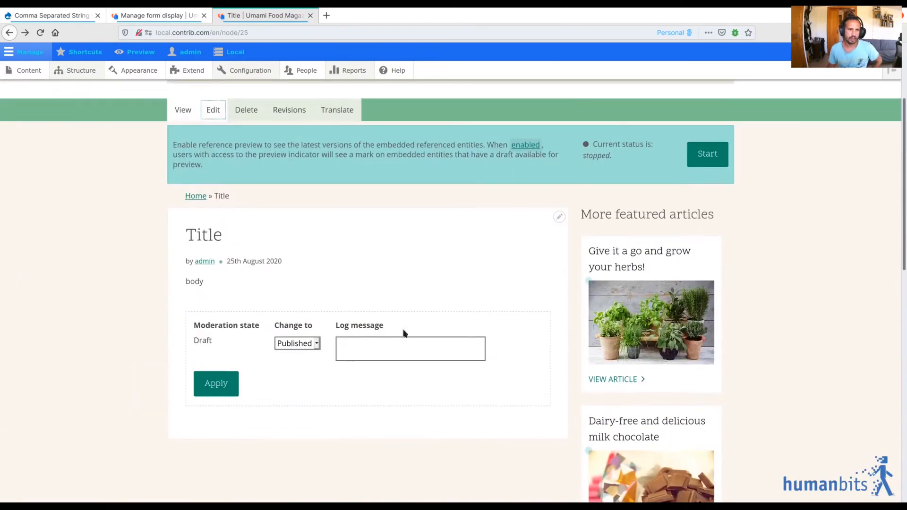
Switch the Textfield field's widget back to the plain Textfield in the Article form display and save.
{"action": "left_click", "coordinate": [152, 18]}
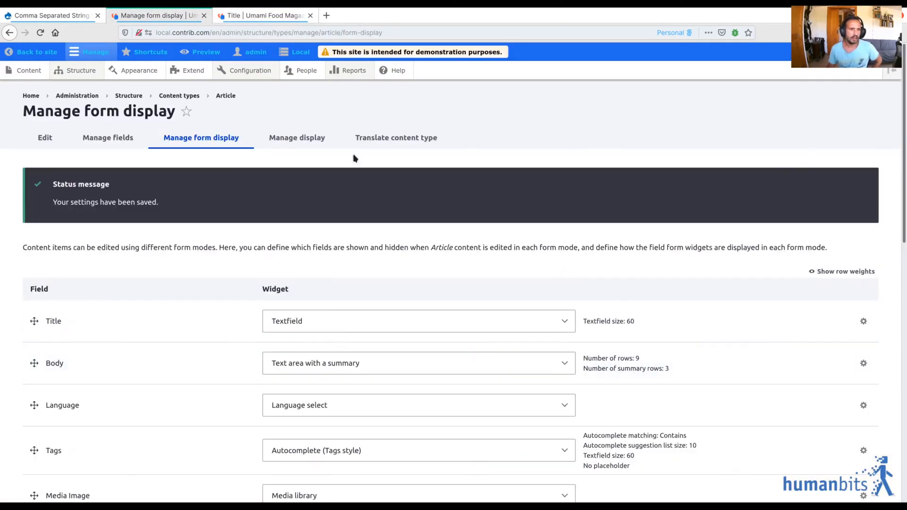
{"action": "scroll", "coordinate": [406, 378], "scroll_direction": "down", "scroll_amount": 8}
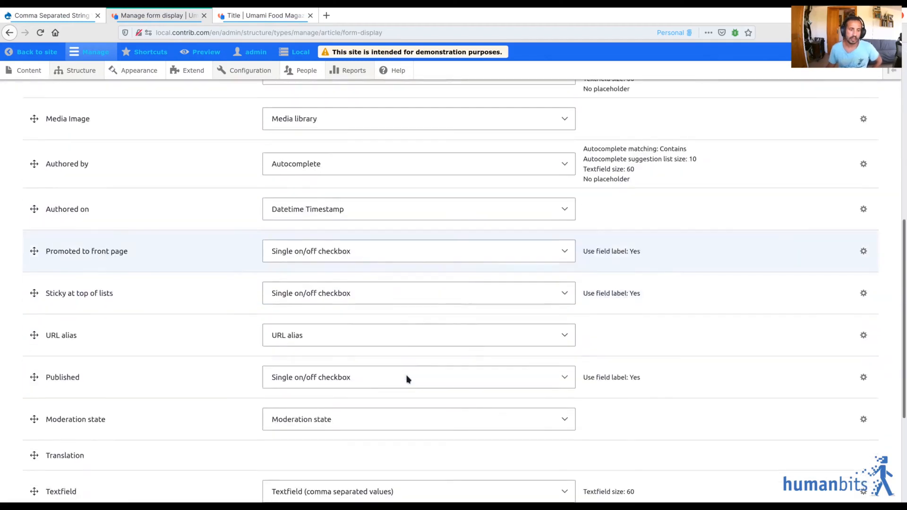
{"action": "scroll", "coordinate": [407, 378], "scroll_direction": "down", "scroll_amount": 2}
{"action": "scroll", "coordinate": [413, 378], "scroll_direction": "down", "scroll_amount": 2}
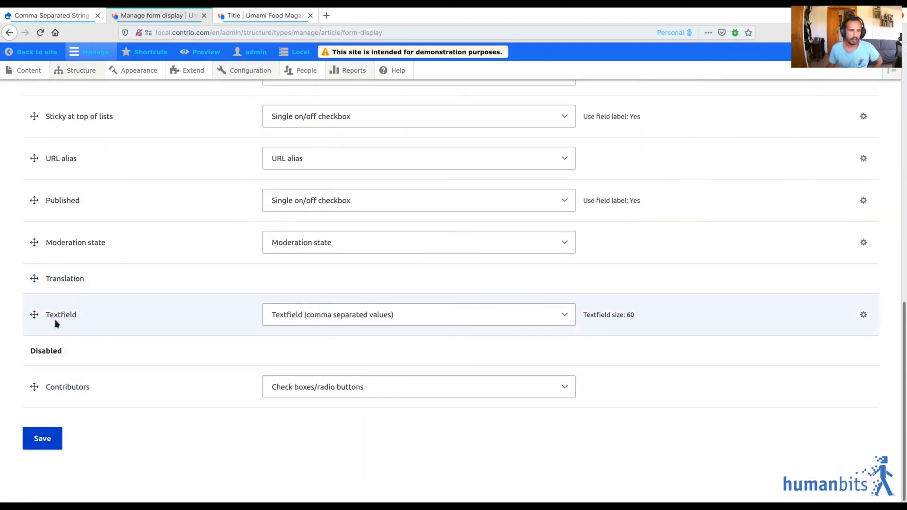
{"action": "left_click", "coordinate": [319, 320]}
{"action": "left_click", "coordinate": [348, 350]}
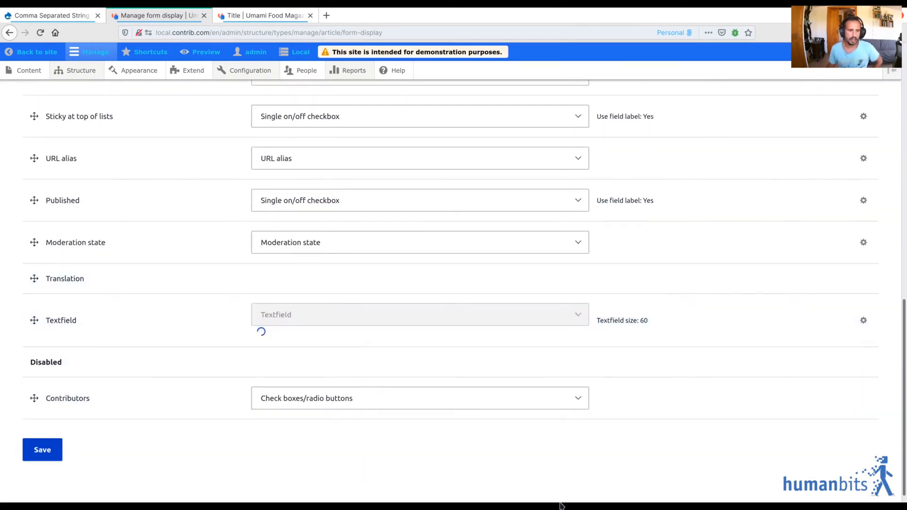
{"action": "left_click", "coordinate": [55, 455]}
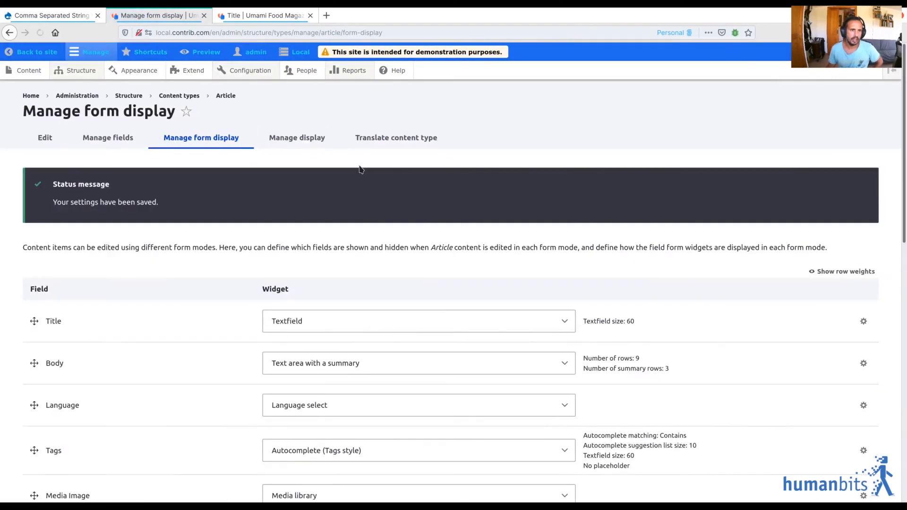
Open the saved article's edit form and examine how the plain widget presents the Textfield values.
{"action": "left_click", "coordinate": [264, 15]}
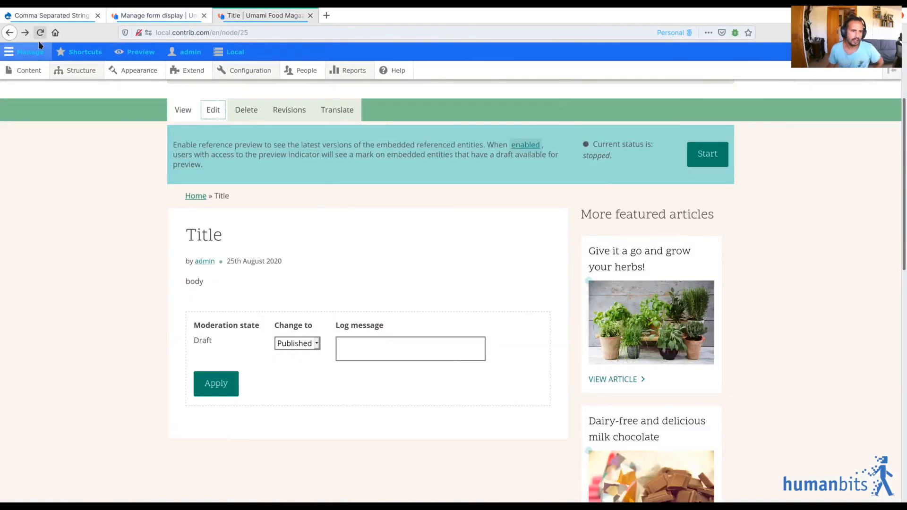
{"action": "left_click", "coordinate": [213, 110]}
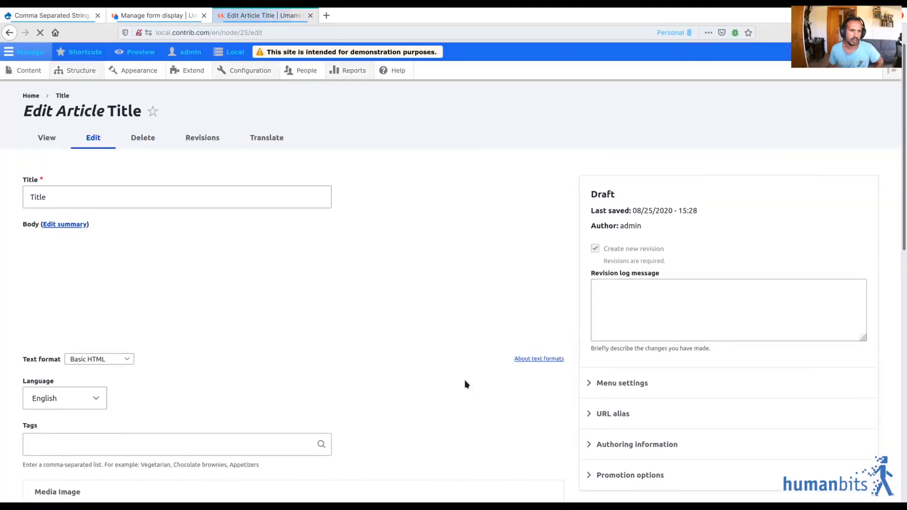
{"action": "scroll", "coordinate": [473, 388], "scroll_direction": "down", "scroll_amount": 8}
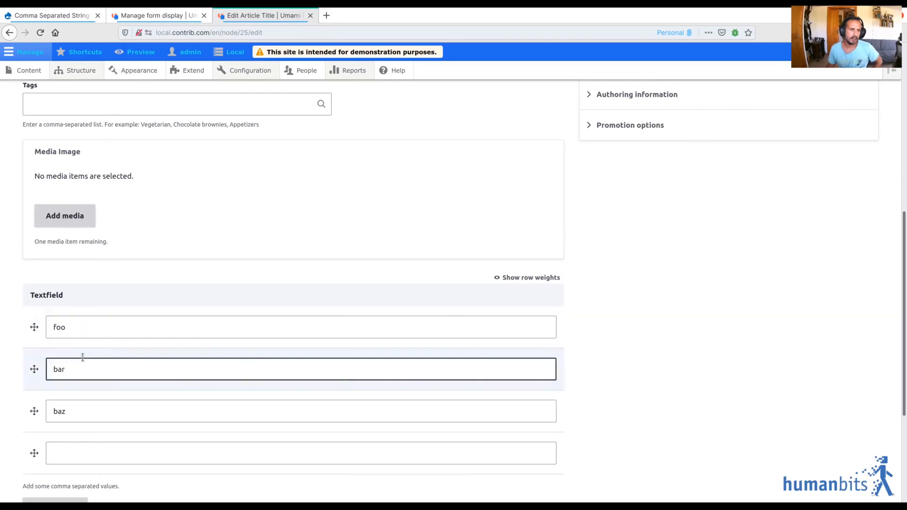
Restore the Textfield (comma separated values) widget for the Textfield field in the Article form display and save.
{"action": "left_click", "coordinate": [160, 14]}
{"action": "scroll", "coordinate": [370, 304], "scroll_direction": "down", "scroll_amount": 4}
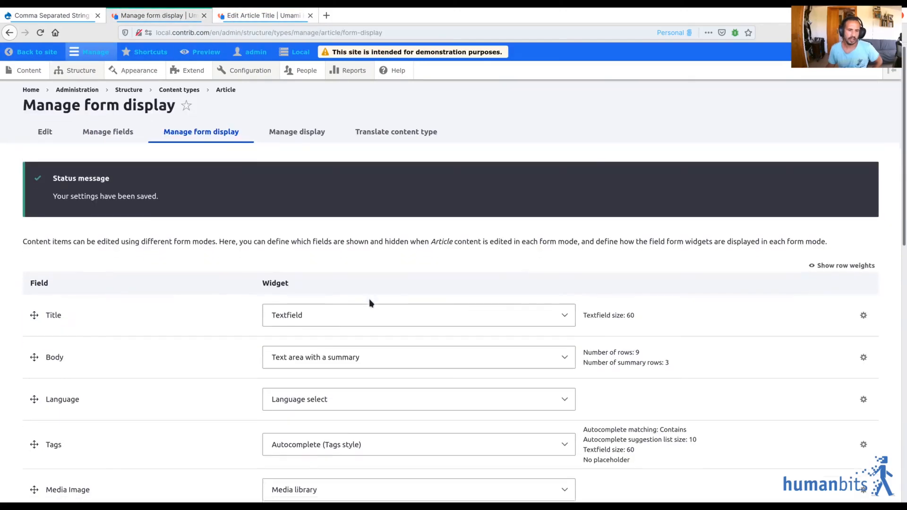
{"action": "scroll", "coordinate": [371, 378], "scroll_direction": "up", "scroll_amount": 1}
{"action": "scroll", "coordinate": [368, 447], "scroll_direction": "down", "scroll_amount": 3}
{"action": "scroll", "coordinate": [364, 444], "scroll_direction": "down", "scroll_amount": 4}
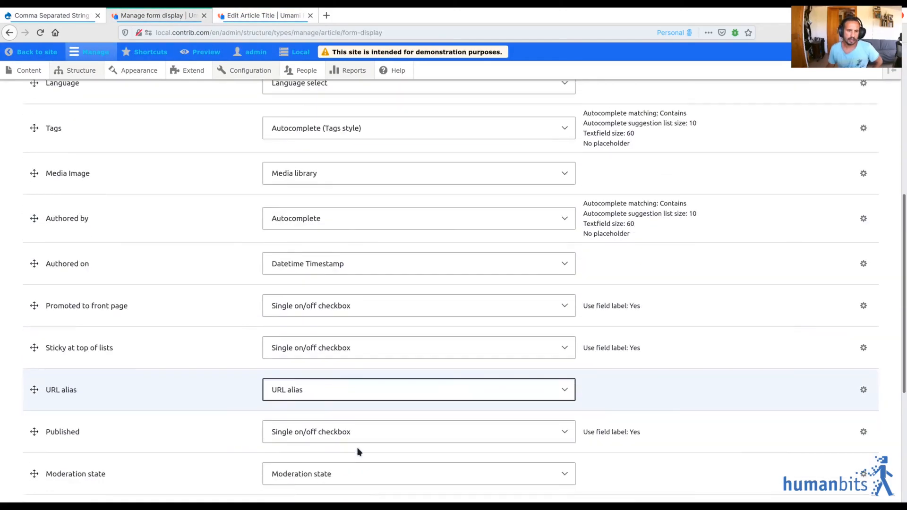
{"action": "left_click", "coordinate": [366, 407]}
{"action": "left_click", "coordinate": [41, 500]}
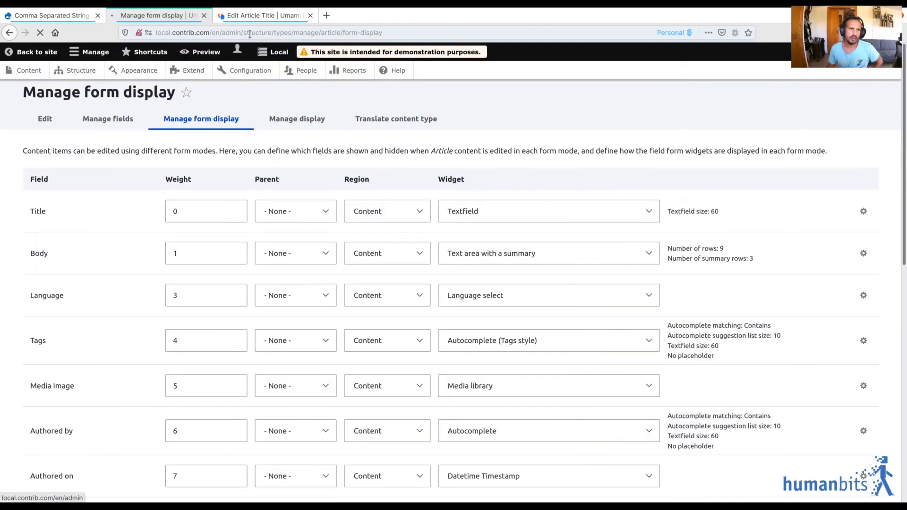
Reload the article's edit form and check how the Textfield values are presented with the restored widget.
{"action": "left_click", "coordinate": [254, 20]}
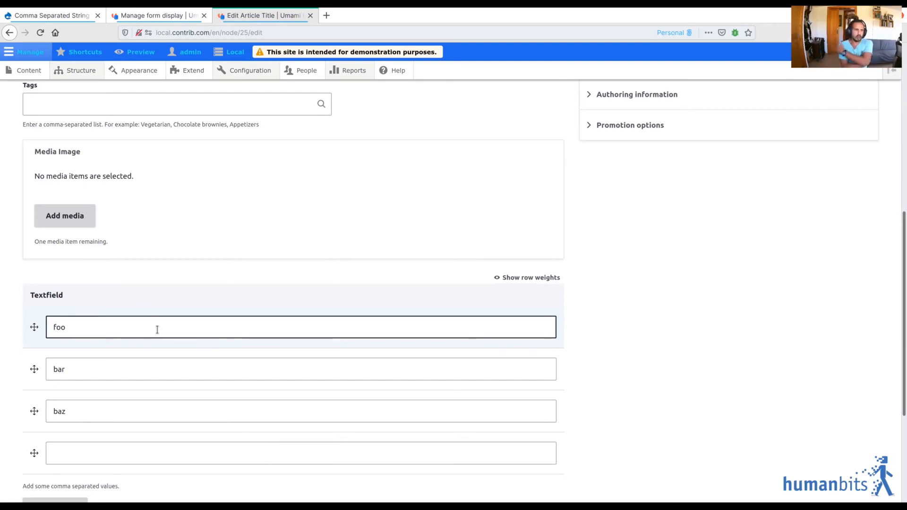
{"action": "left_click", "coordinate": [41, 32]}
{"action": "left_click", "coordinate": [158, 385]}
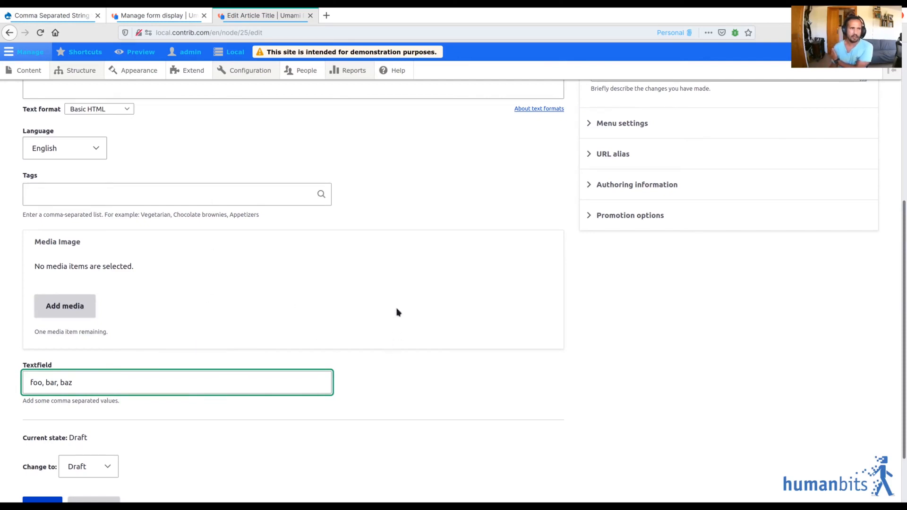
Switch to the Comma Separated String Widget project page on drupal.org and review its usage steps and project information.
{"action": "left_click", "coordinate": [69, 16]}
{"action": "scroll", "coordinate": [603, 294], "scroll_direction": "down", "scroll_amount": 3}
{"action": "scroll", "coordinate": [603, 297], "scroll_direction": "down", "scroll_amount": 2}
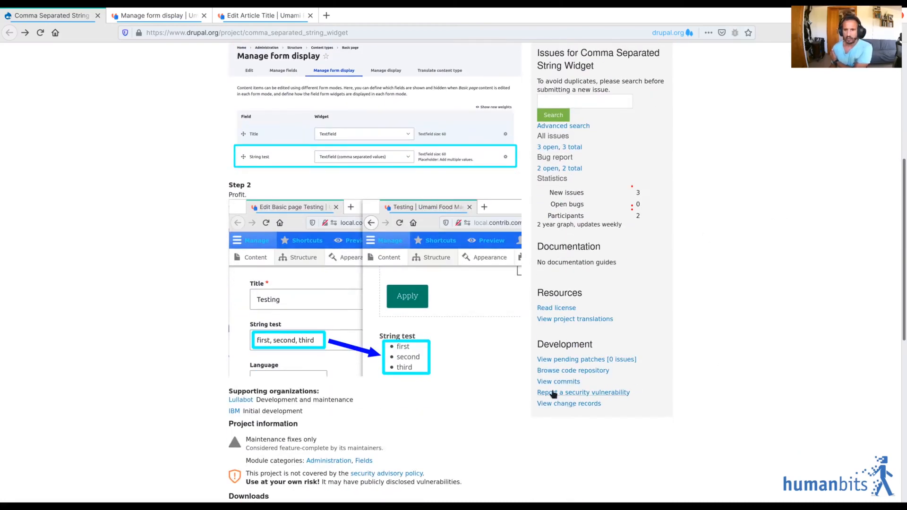
Browse the module's code repository and examine the unit test file CommaSeparatedStringWidgetTest.php under tests/src/Unit/Plugin/Field/FieldWidget.
{"action": "left_click", "coordinate": [567, 373]}
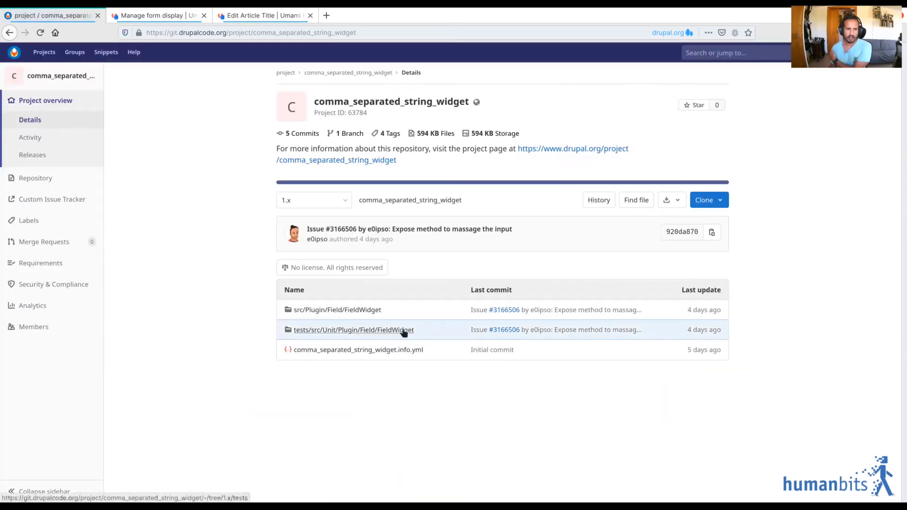
{"action": "left_click", "coordinate": [361, 330]}
{"action": "left_click", "coordinate": [399, 226]}
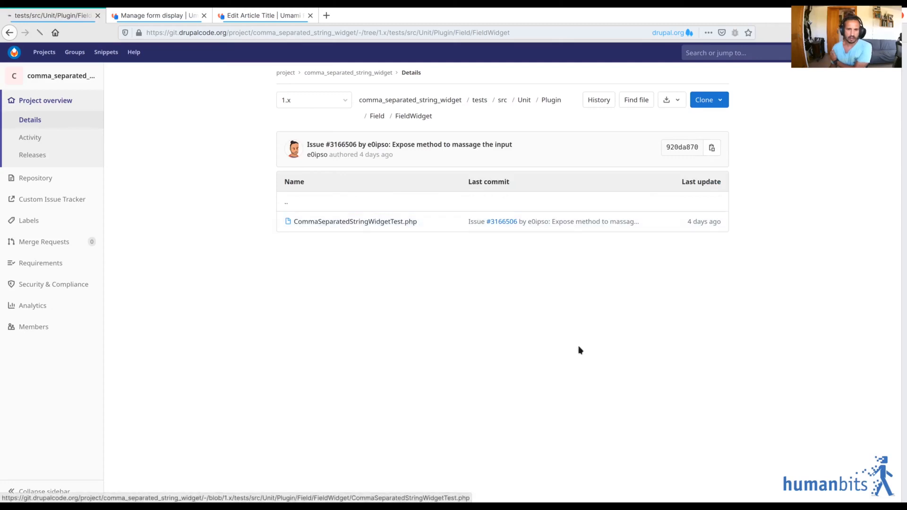
{"action": "scroll", "coordinate": [476, 298], "scroll_direction": "down", "scroll_amount": 3}
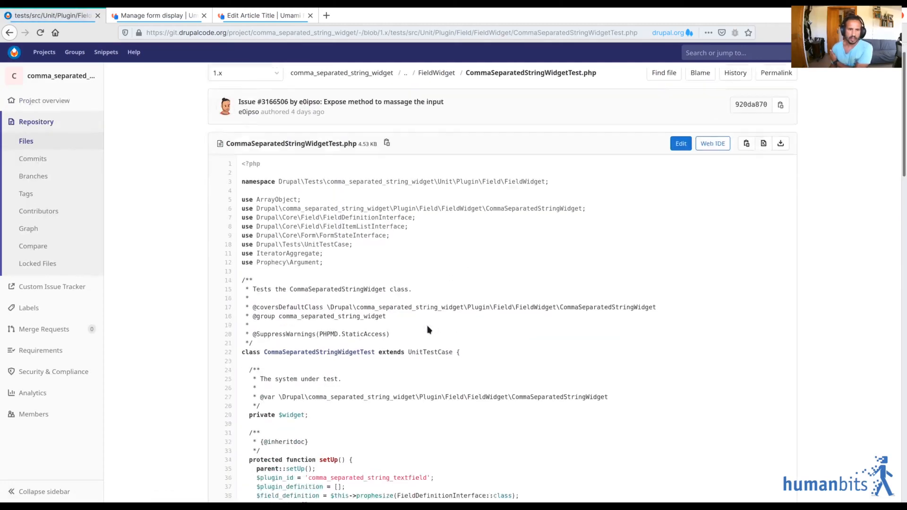
{"action": "double_click", "coordinate": [422, 244]}
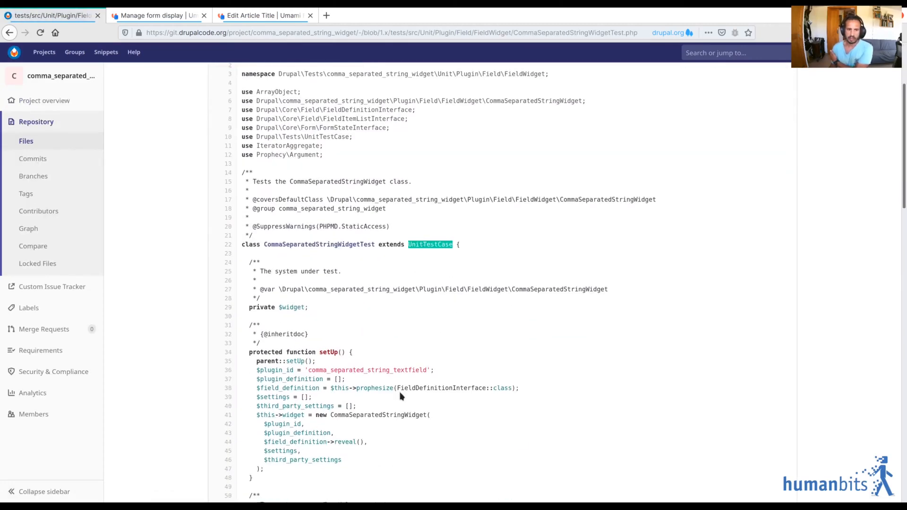
{"action": "scroll", "coordinate": [400, 396], "scroll_direction": "down", "scroll_amount": 2}
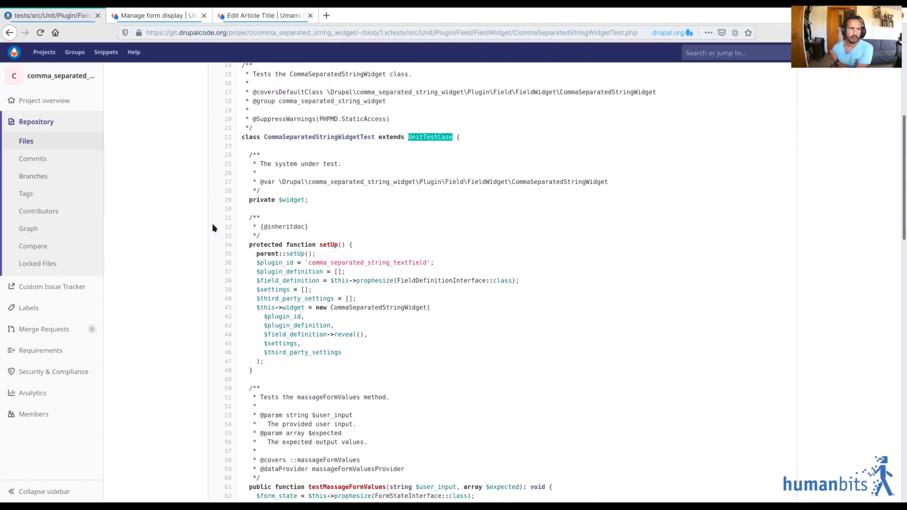
{"action": "scroll", "coordinate": [203, 224], "scroll_direction": "up", "scroll_amount": 2}
Return to the repository's root files and open CommaSeparatedStringWidget.php in src/Plugin/Field/FieldWidget.
{"action": "left_click", "coordinate": [9, 32]}
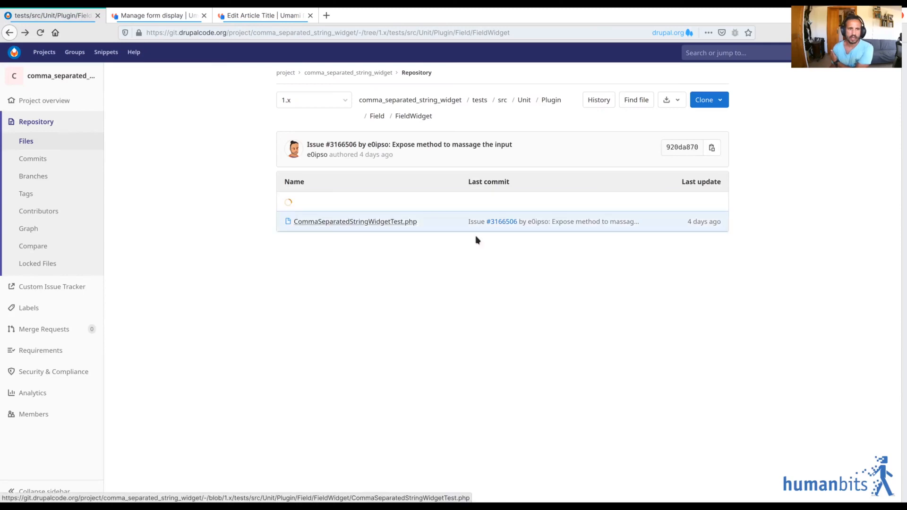
{"action": "left_click", "coordinate": [287, 203]}
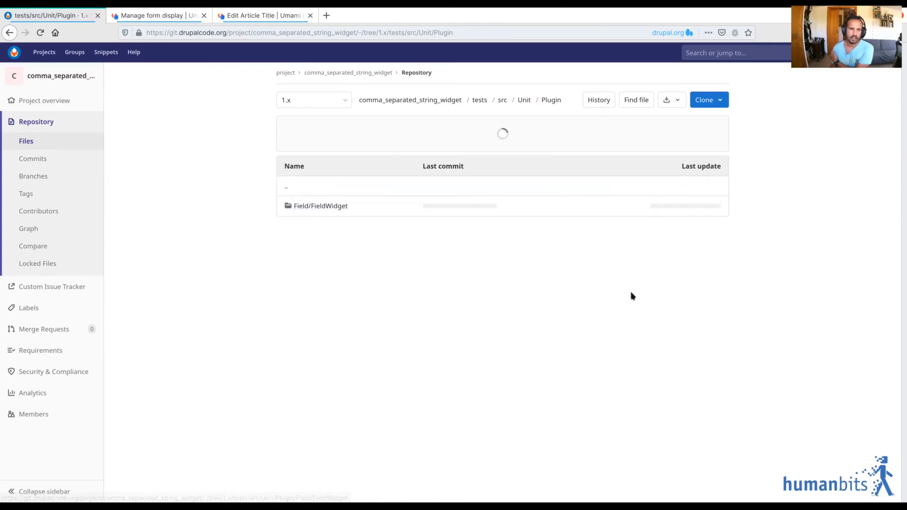
{"action": "left_click", "coordinate": [22, 143]}
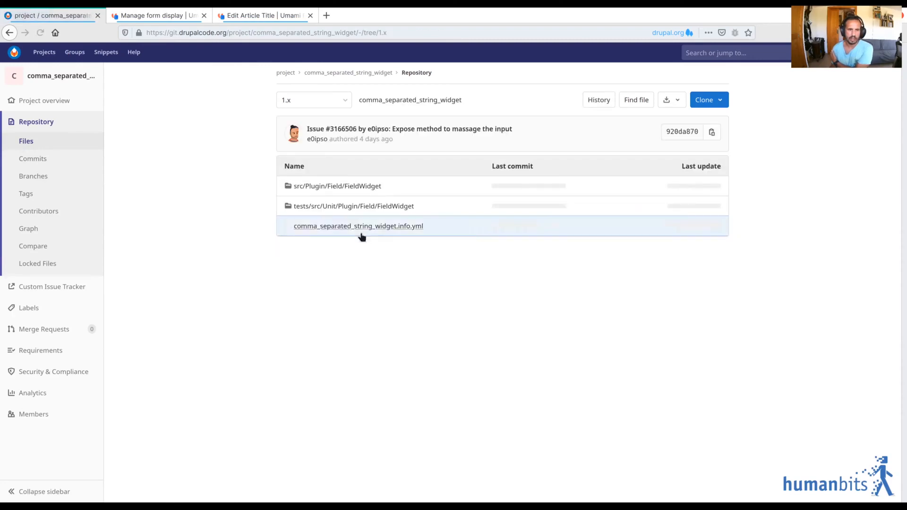
{"action": "left_click", "coordinate": [376, 186]}
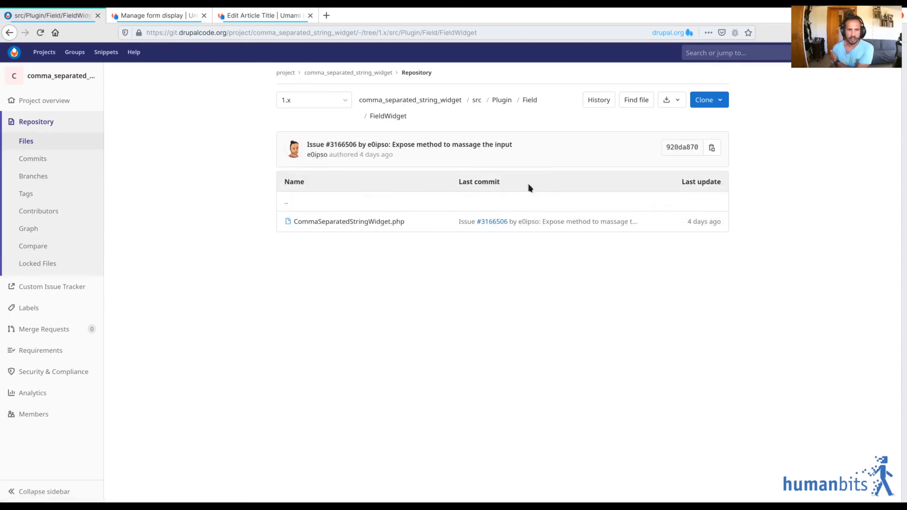
{"action": "left_click", "coordinate": [347, 223]}
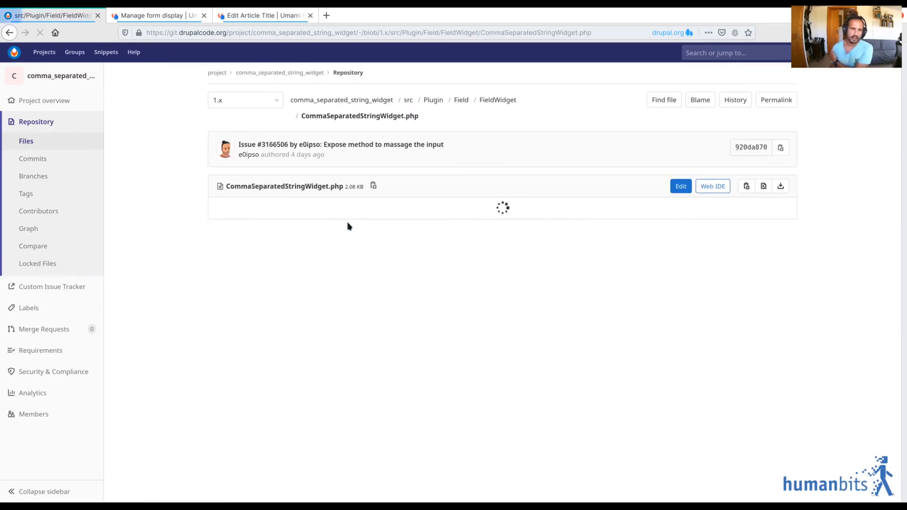
{"action": "scroll", "coordinate": [343, 220], "scroll_direction": "down", "scroll_amount": 2}
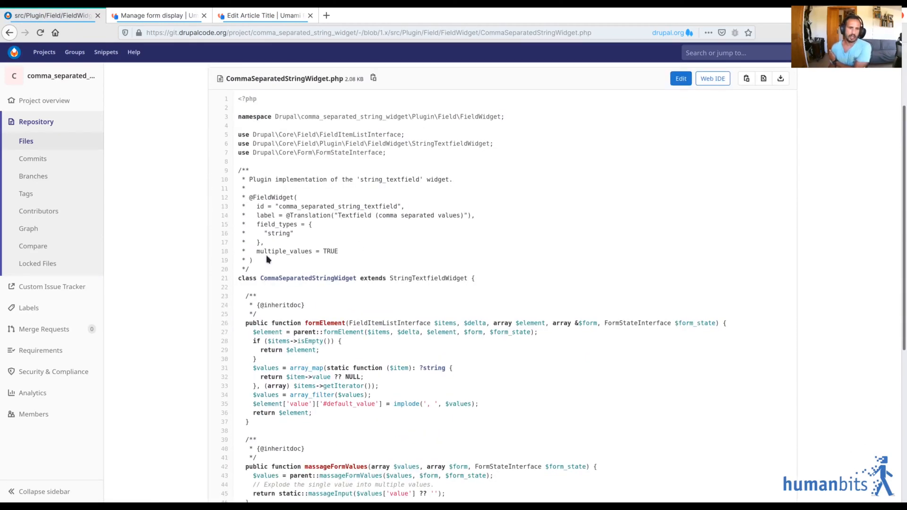
{"action": "double_click", "coordinate": [270, 196]}
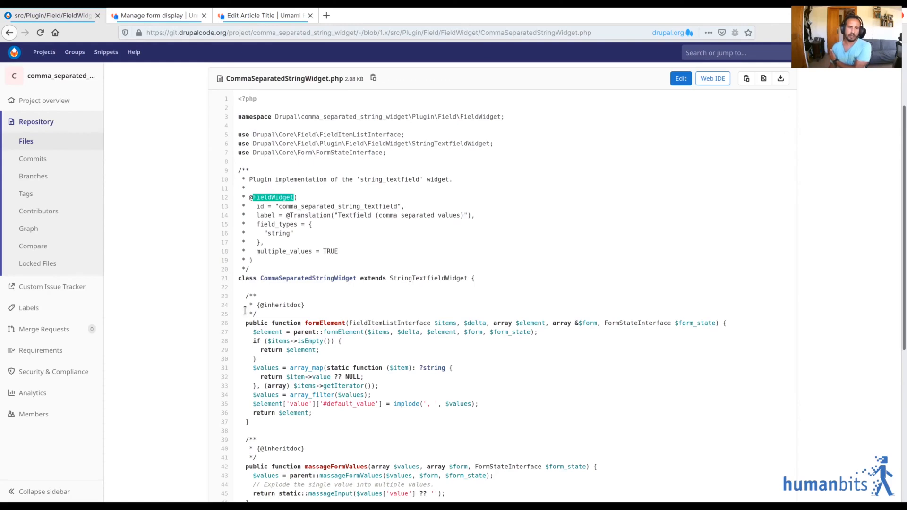
{"action": "left_click", "coordinate": [285, 259]}
{"action": "double_click", "coordinate": [274, 232]}
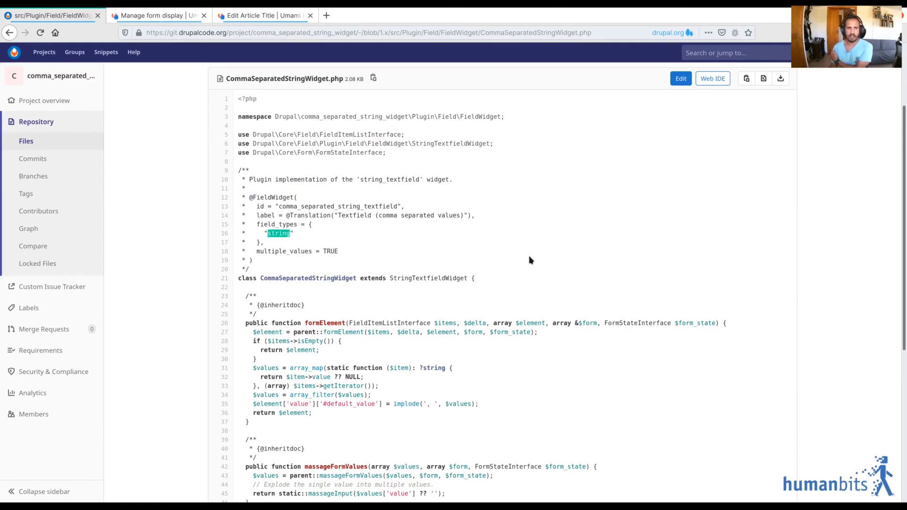
{"action": "left_click_drag", "start_coordinate": [258, 253], "coordinate": [358, 257]}
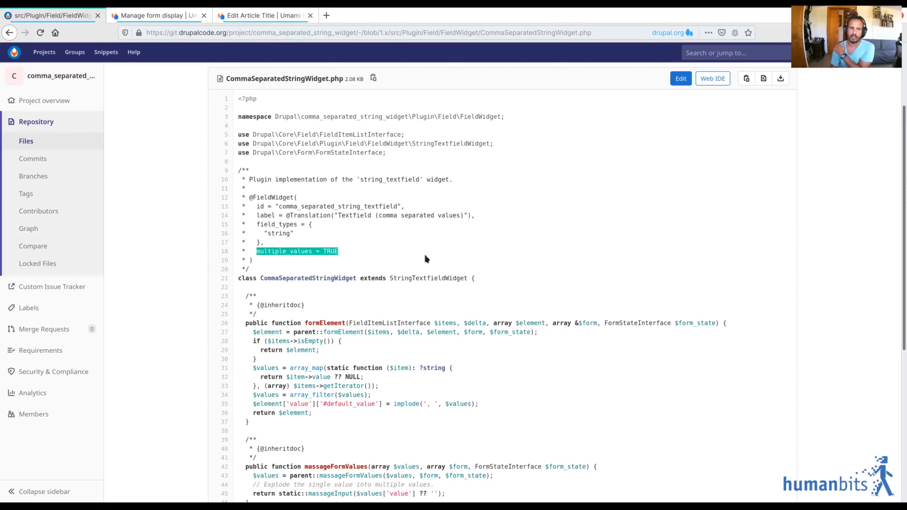
{"action": "left_click_drag", "start_coordinate": [273, 252], "coordinate": [326, 250]}
Examine the StringTextfieldWidget parent class and highlight the implode call that builds the default value in formElement.
{"action": "scroll", "coordinate": [516, 321], "scroll_direction": "down", "scroll_amount": 3}
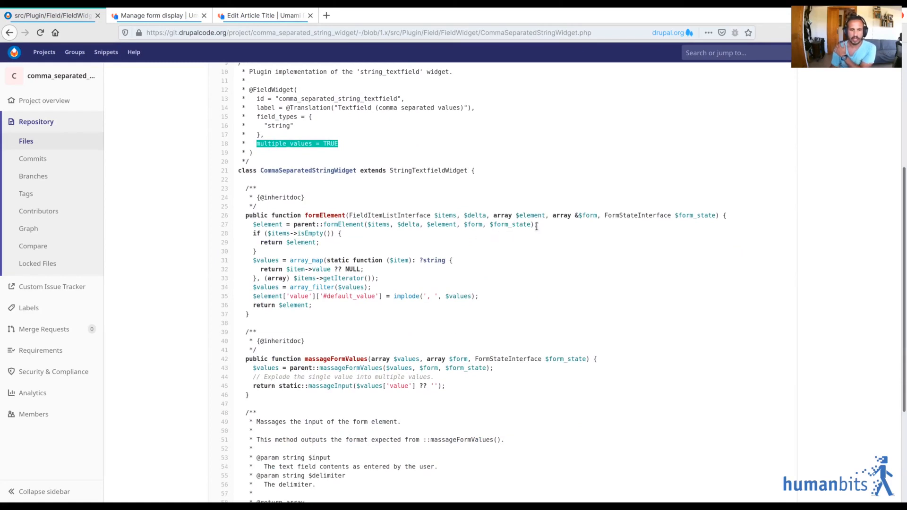
{"action": "double_click", "coordinate": [425, 170]}
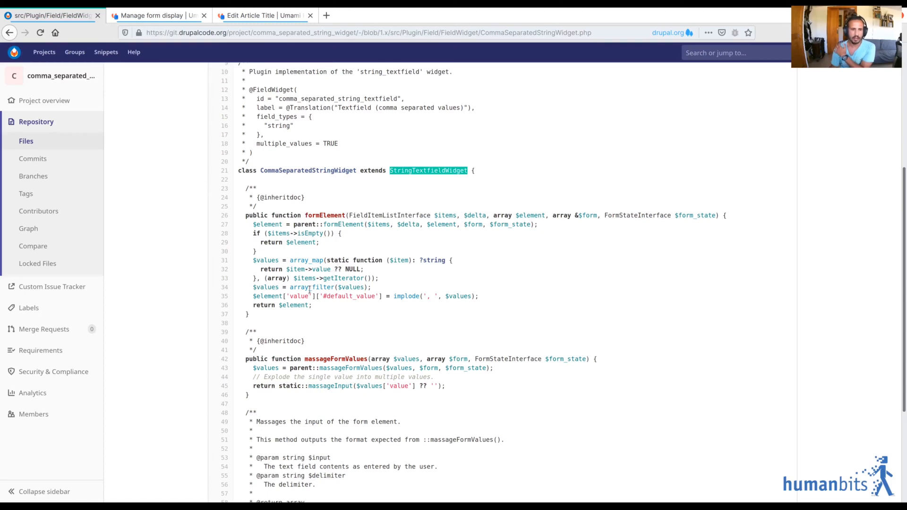
{"action": "left_click_drag", "start_coordinate": [251, 297], "coordinate": [499, 297]}
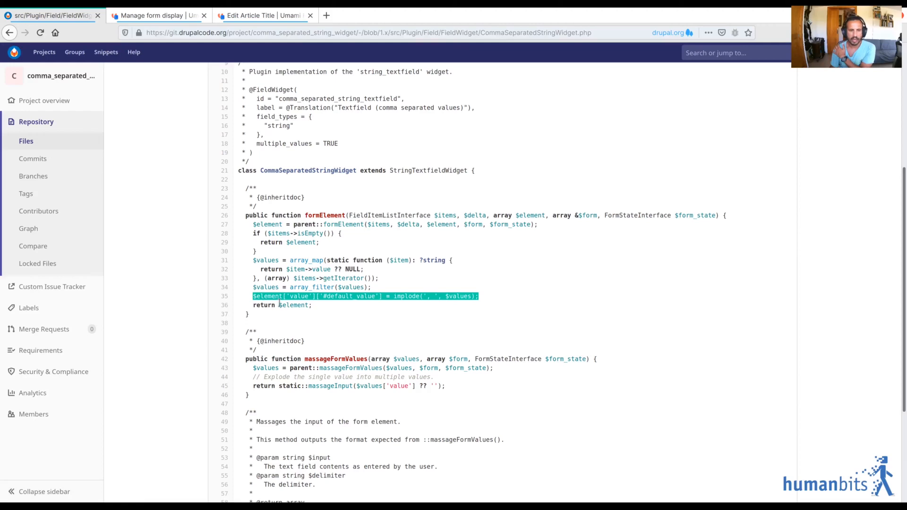
{"action": "double_click", "coordinate": [457, 297]}
{"action": "left_click_drag", "start_coordinate": [395, 296], "coordinate": [475, 297]}
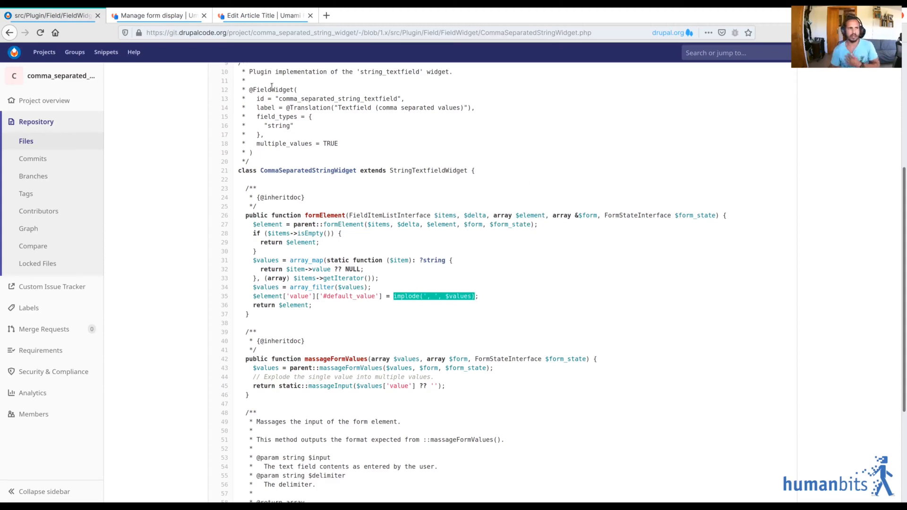
Highlight the Textfield's comma separated values in the article edit form, and return to the code to highlight the implode separator.
{"action": "left_click", "coordinate": [281, 16]}
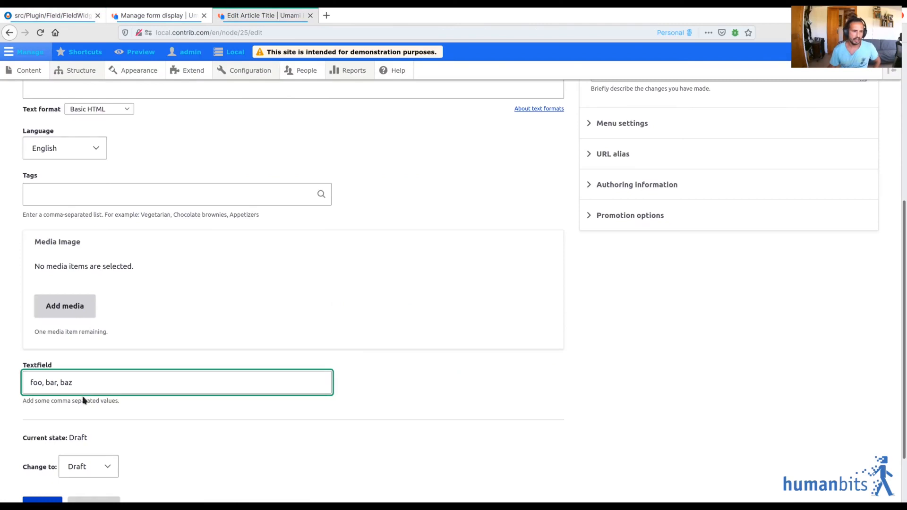
{"action": "left_click_drag", "start_coordinate": [85, 386], "coordinate": [30, 385]}
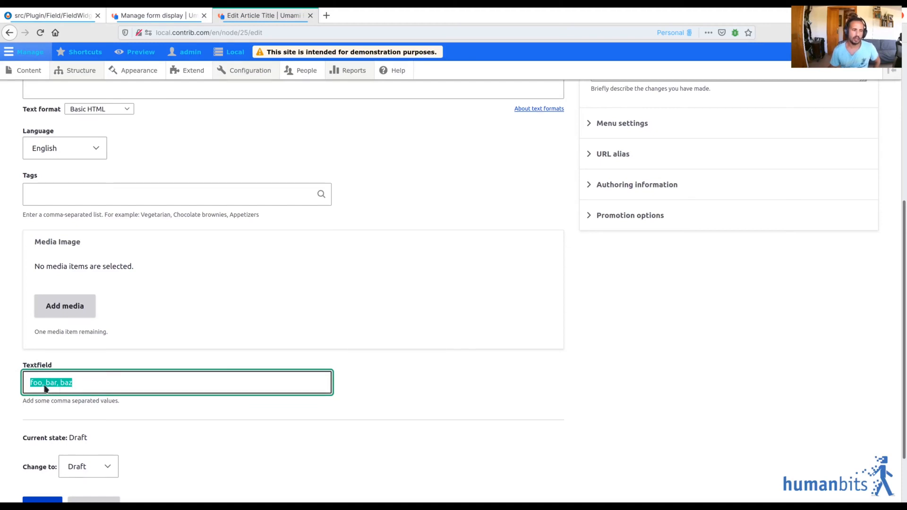
{"action": "key", "text": "ctrl+Page_Up"}
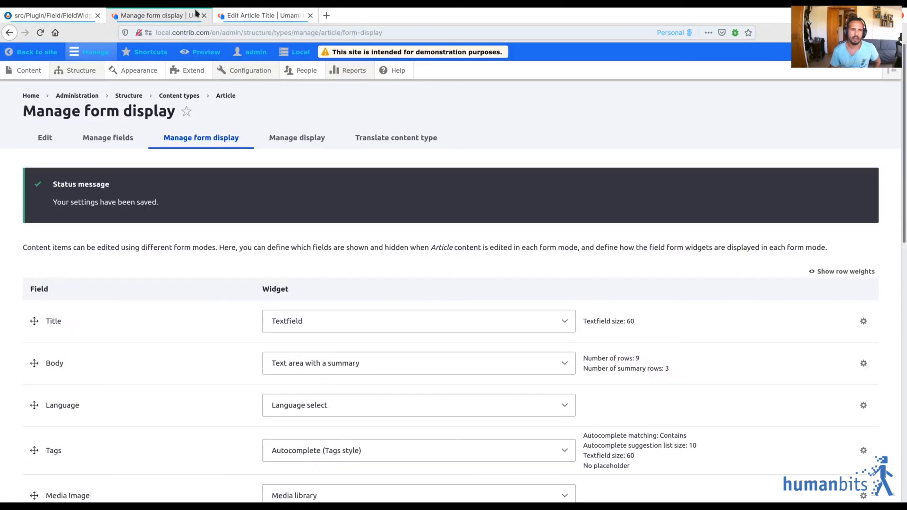
{"action": "key", "text": "ctrl+Page_Up"}
{"action": "left_click_drag", "start_coordinate": [426, 296], "coordinate": [442, 297]}
Examine the massageFormValues method of the widget class and highlight its name.
{"action": "left_click", "coordinate": [599, 415]}
{"action": "scroll", "coordinate": [406, 378], "scroll_direction": "down", "scroll_amount": 5}
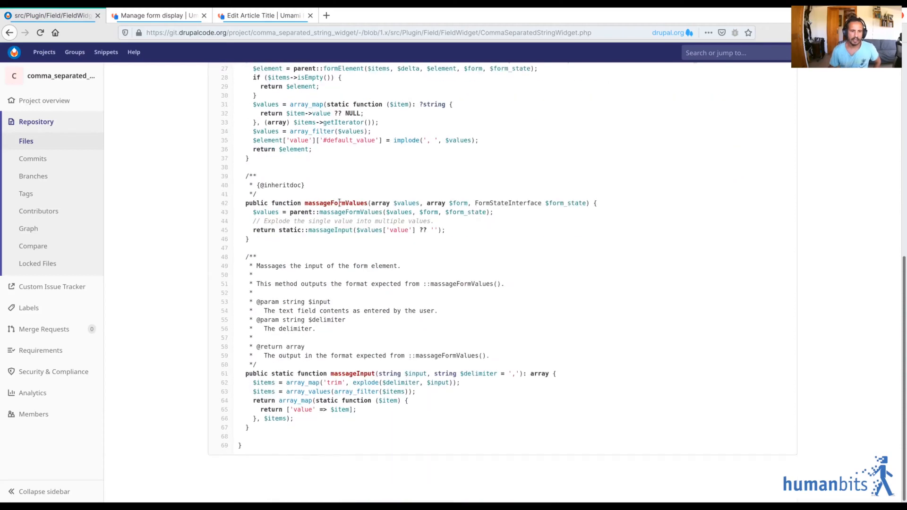
{"action": "double_click", "coordinate": [312, 200]}
{"action": "scroll", "coordinate": [461, 400], "scroll_direction": "up", "scroll_amount": 1}
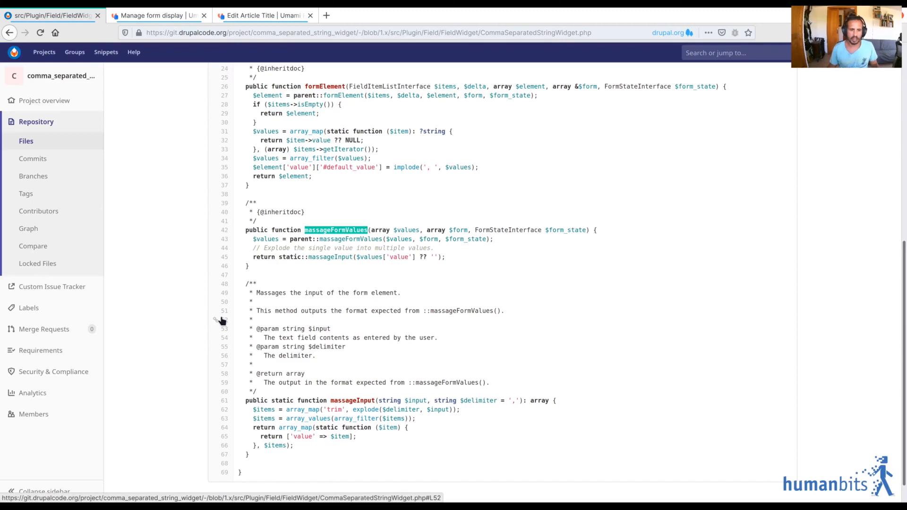
Examine how massageInput processes the input, highlighting the explode call, the comma delimiter, trim and the returned 'value' => $item array.
{"action": "left_click", "coordinate": [355, 410]}
{"action": "left_click_drag", "start_coordinate": [355, 410], "coordinate": [423, 409]}
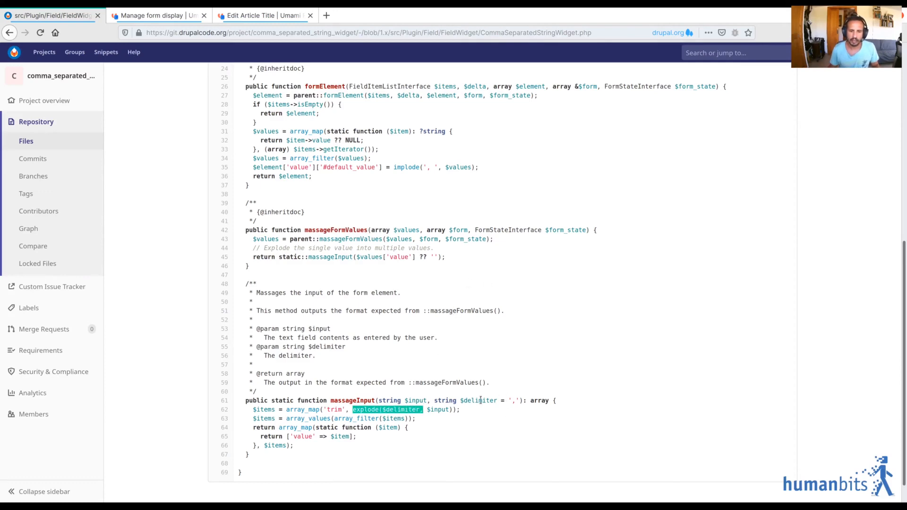
{"action": "left_click_drag", "start_coordinate": [511, 400], "coordinate": [522, 400]}
{"action": "left_click", "coordinate": [448, 409]}
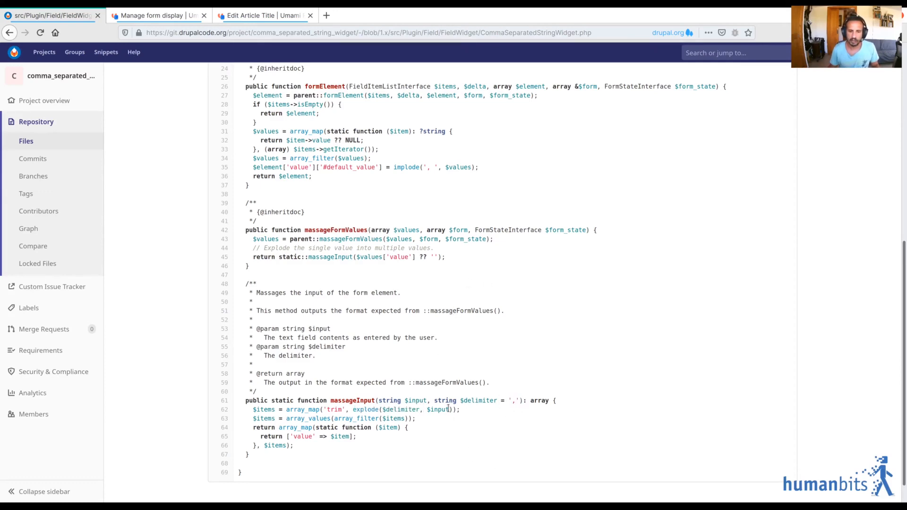
{"action": "double_click", "coordinate": [334, 411]}
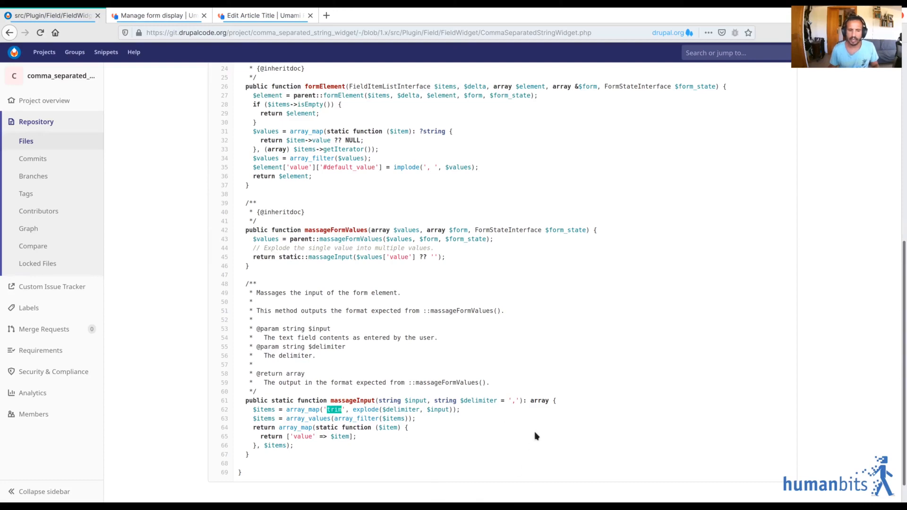
{"action": "scroll", "coordinate": [454, 436], "scroll_direction": "down", "scroll_amount": 1}
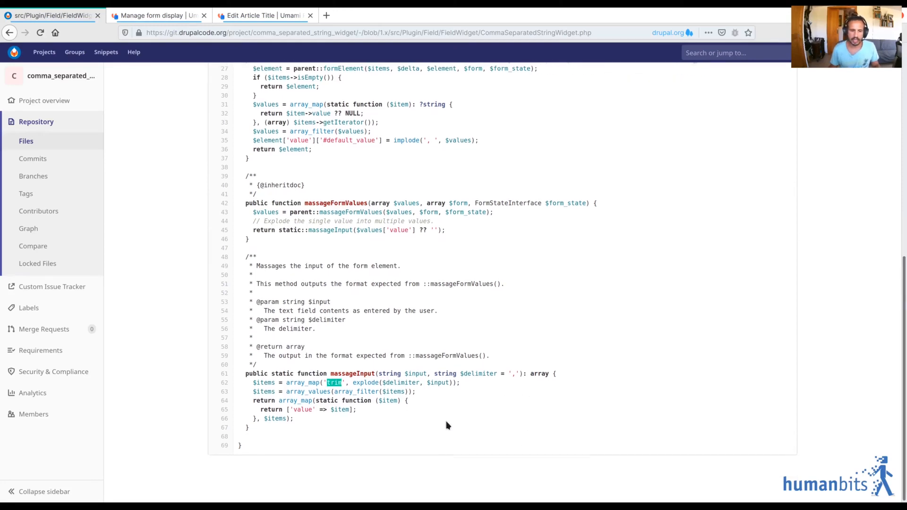
{"action": "left_click_drag", "start_coordinate": [286, 411], "coordinate": [355, 411]}
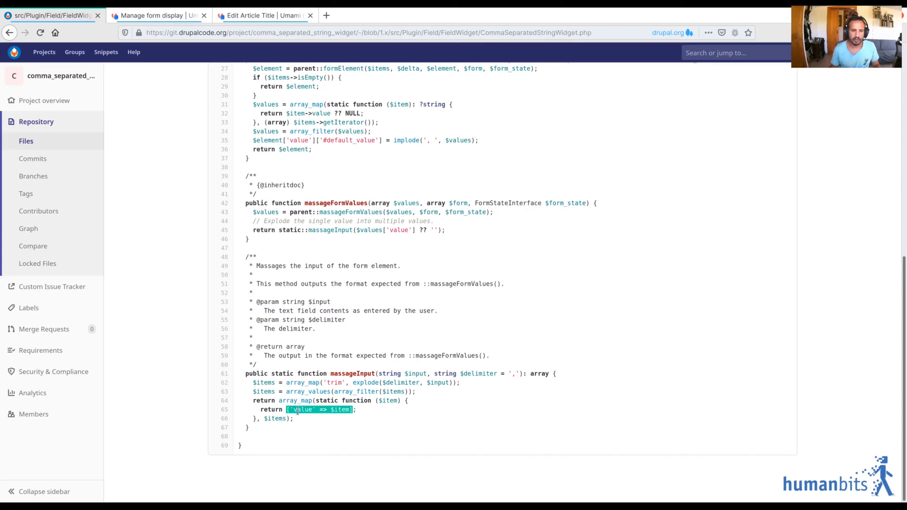
{"action": "left_click", "coordinate": [350, 410]}
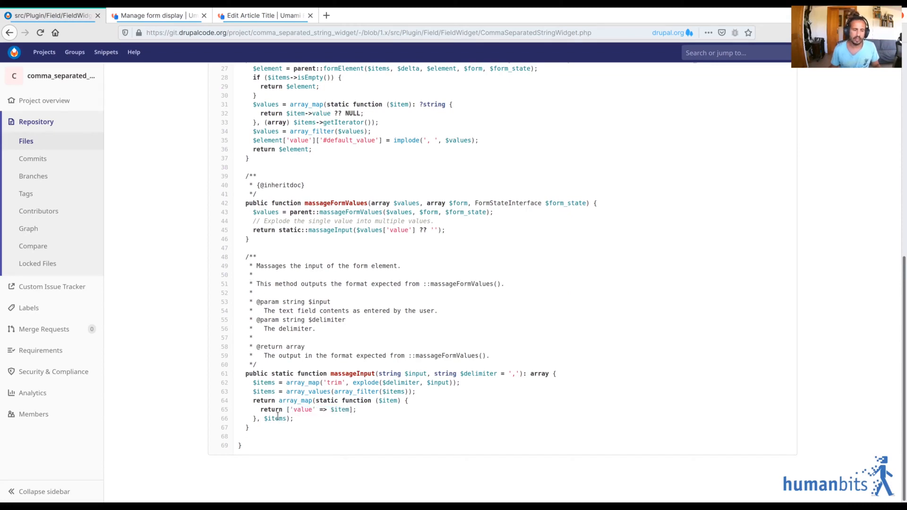